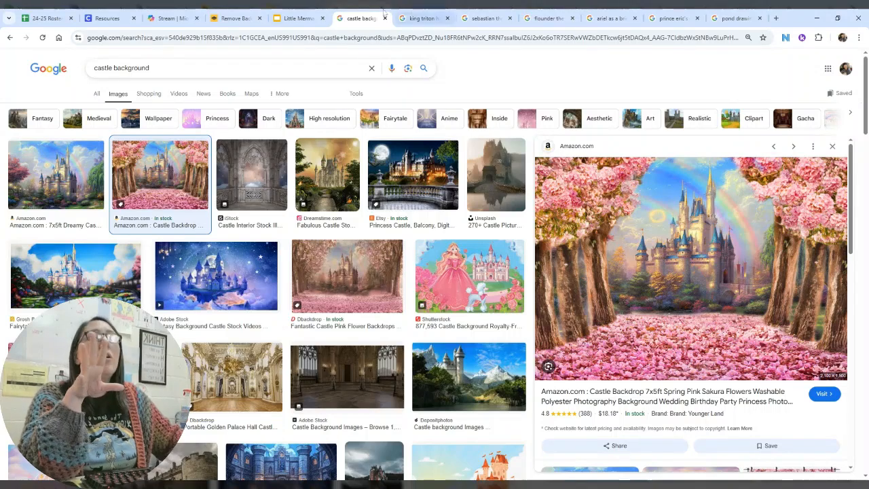
Step: Switch to the Little Mermaid Storyboard, paste the copied castle picture onto blank slide 5, move it to the upper-left corner and start enlarging it
{"action": "left_click", "coordinate": [299, 18]}
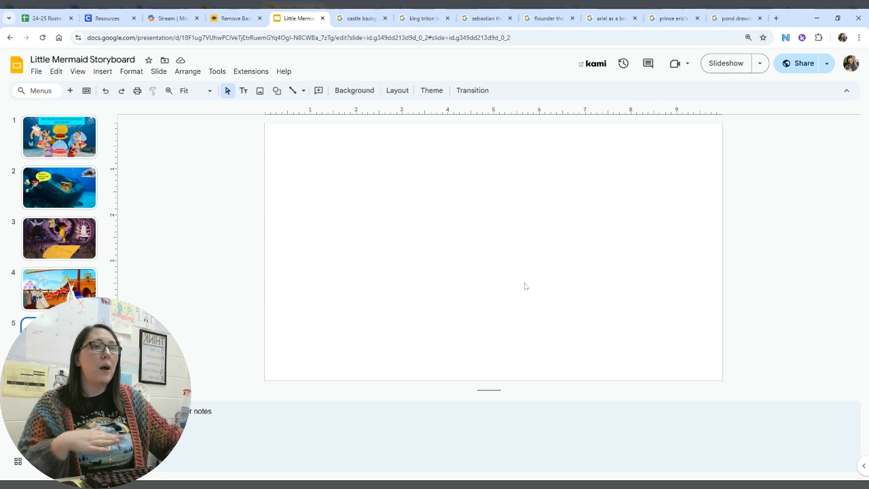
{"action": "key", "text": "ctrl+v"}
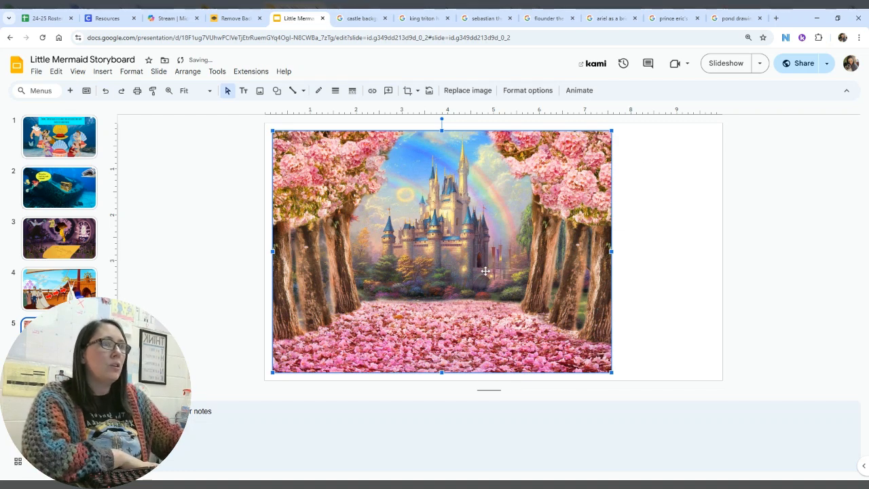
{"action": "mouse_move", "coordinate": [479, 264]}
{"action": "left_mouse_down"}
{"action": "mouse_move", "coordinate": [540, 277]}
{"action": "mouse_move", "coordinate": [506, 258]}
{"action": "mouse_move", "coordinate": [473, 257]}
{"action": "left_mouse_up"}
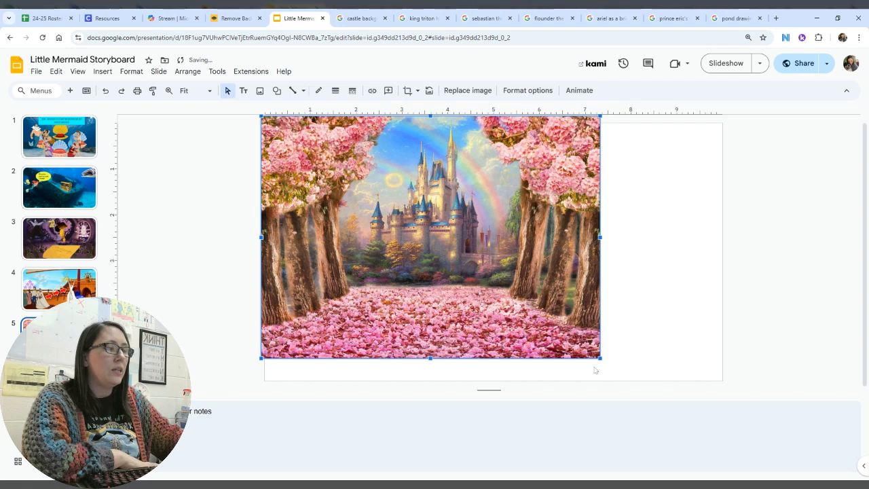
{"action": "left_click_drag", "start_coordinate": [602, 358], "coordinate": [631, 343]}
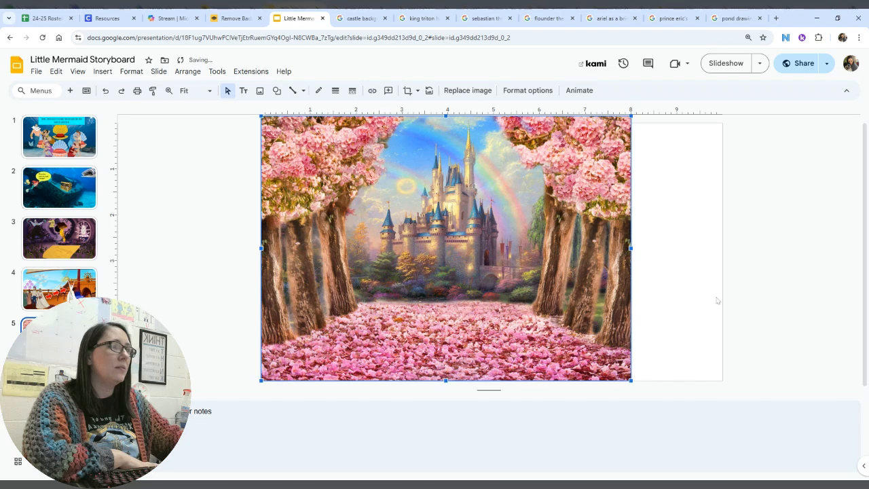
{"action": "scroll", "coordinate": [705, 297], "scroll_direction": "down", "scroll_amount": 2, "text": "ctrl"}
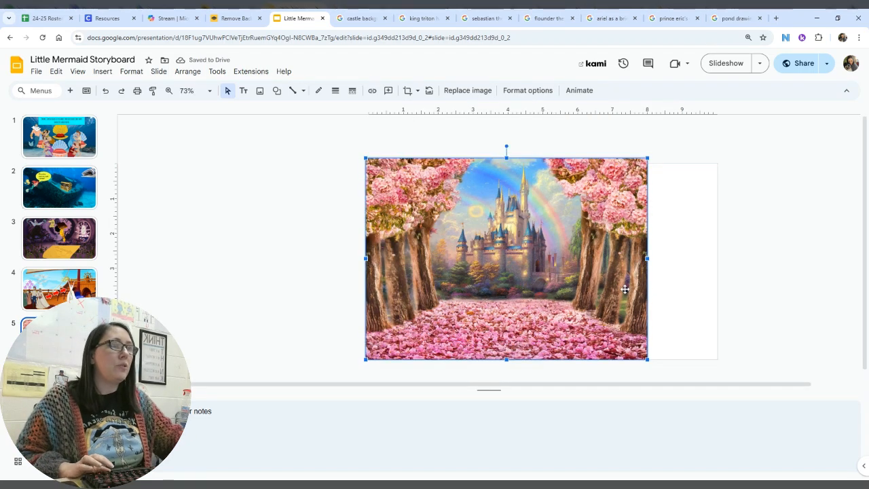
{"action": "left_click_drag", "start_coordinate": [618, 316], "coordinate": [607, 307]}
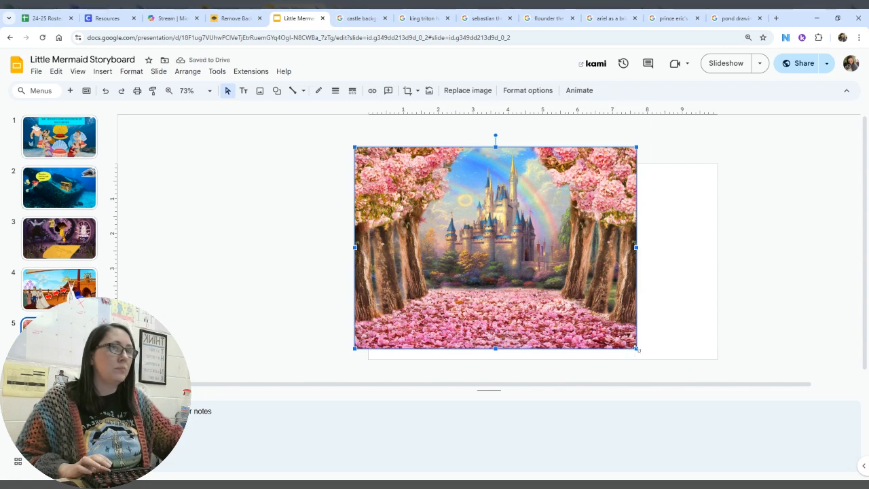
{"action": "left_click_drag", "start_coordinate": [637, 349], "coordinate": [641, 351]}
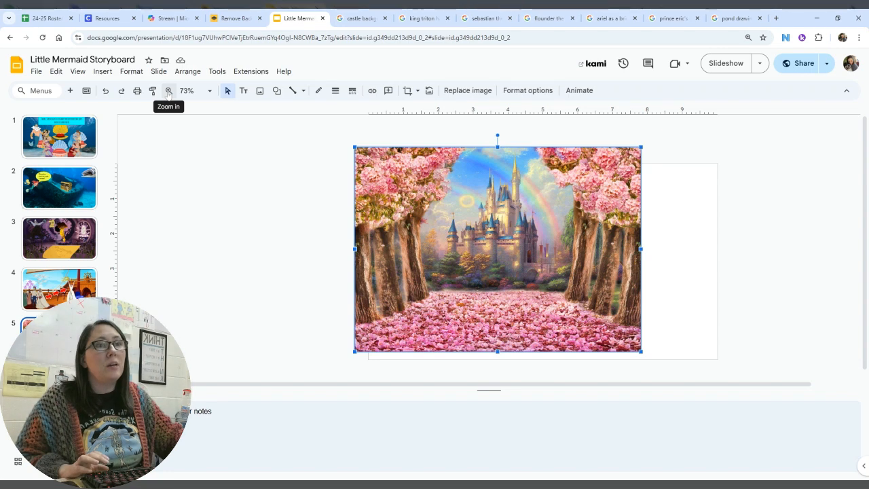
Step: Enlarge the castle picture to nearly the slide's full width and shift it back over the slide
{"action": "left_click", "coordinate": [213, 93]}
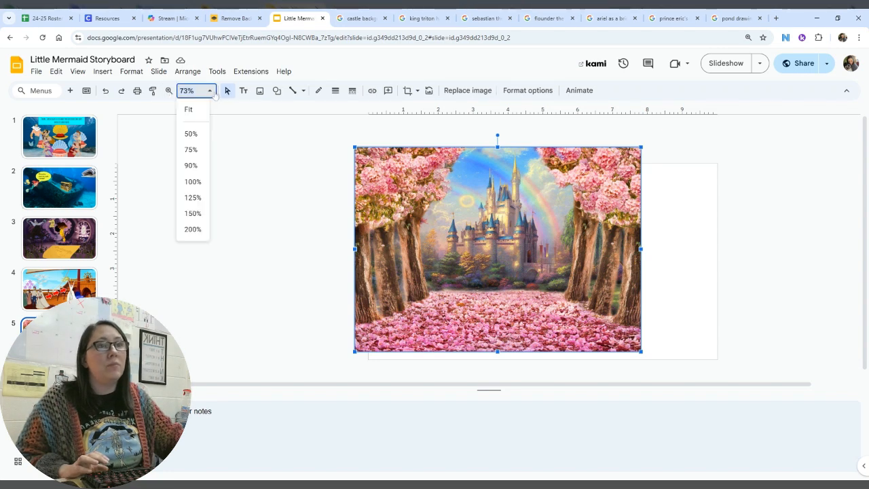
{"action": "left_click", "coordinate": [215, 93]}
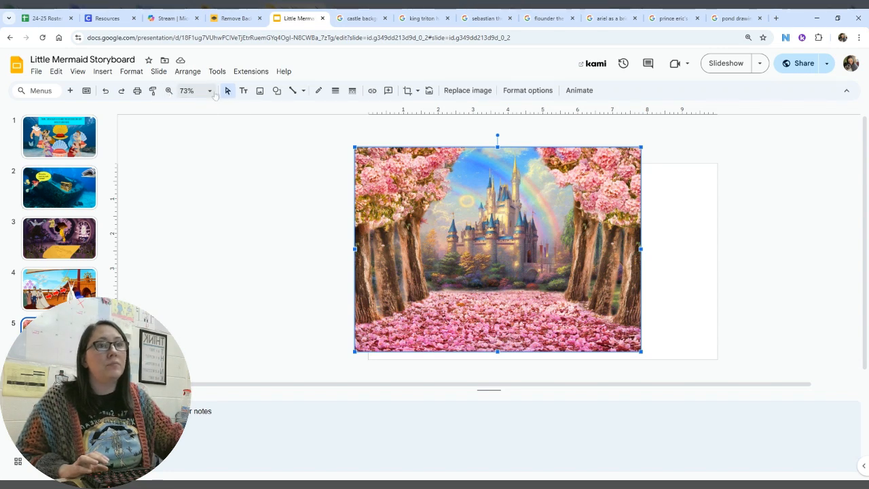
{"action": "left_click", "coordinate": [167, 95]}
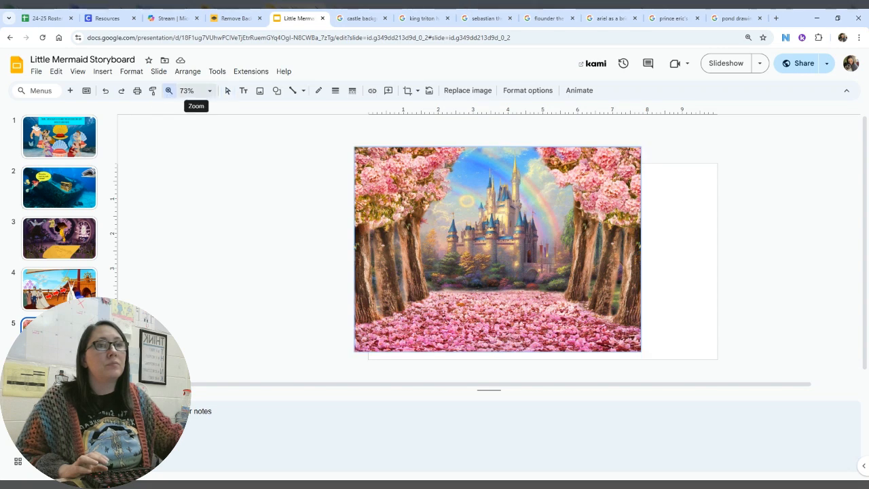
{"action": "left_click", "coordinate": [393, 155]}
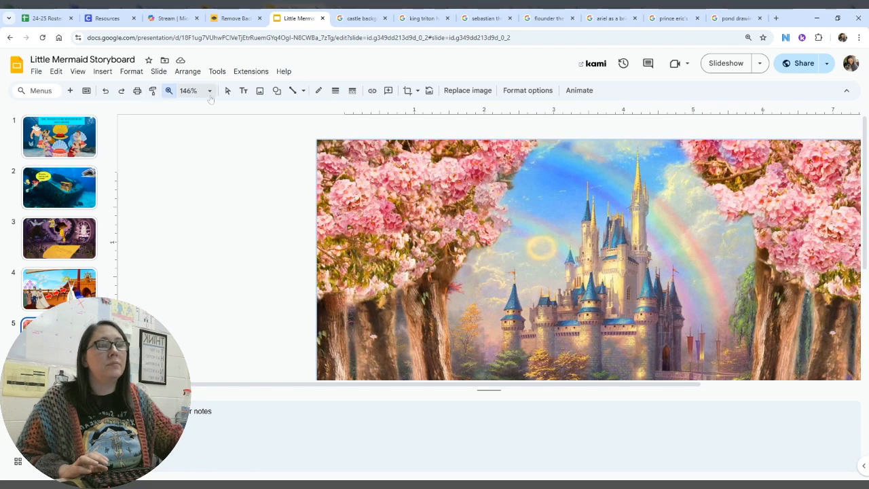
{"action": "left_click", "coordinate": [210, 94]}
{"action": "left_click", "coordinate": [191, 150]}
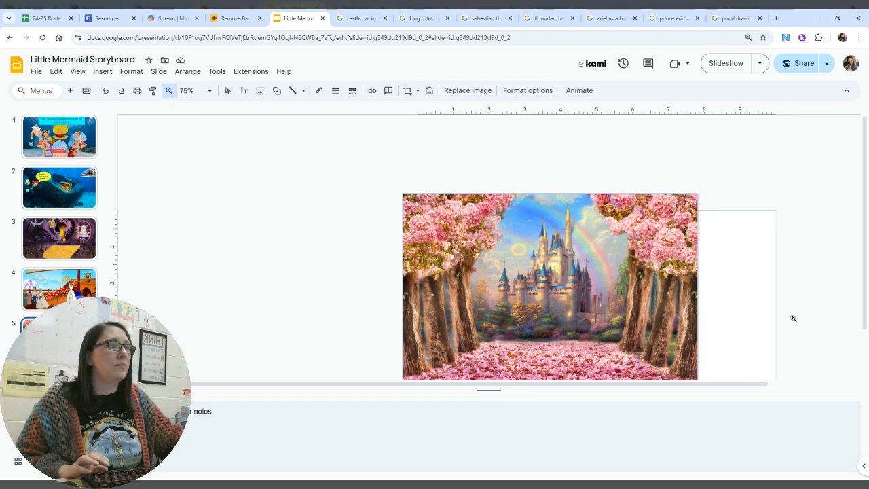
{"action": "scroll", "coordinate": [793, 318], "scroll_direction": "down", "scroll_amount": 1}
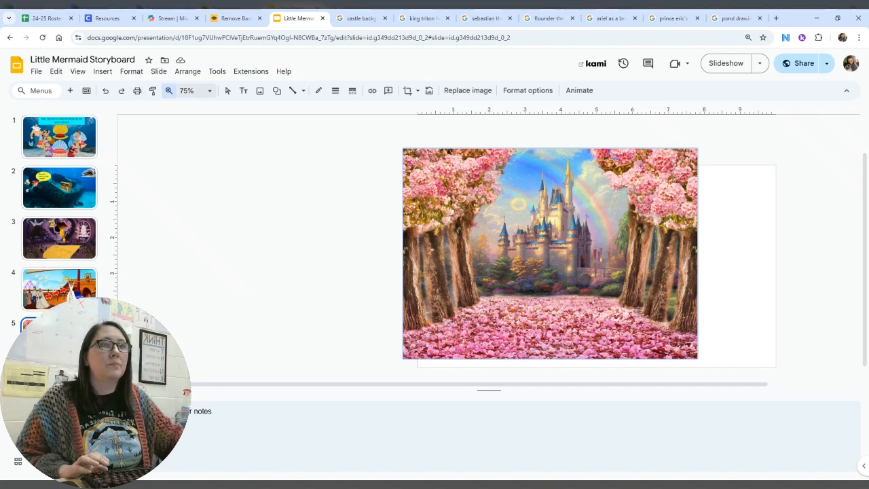
{"action": "left_click", "coordinate": [169, 90]}
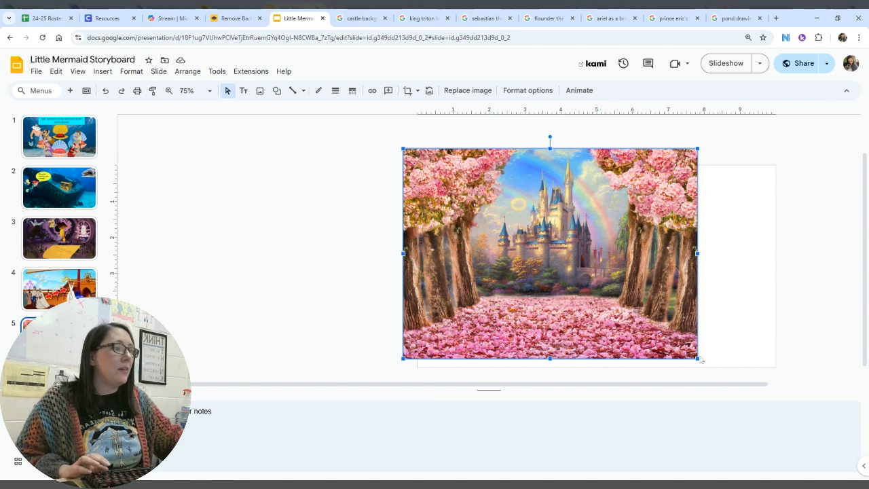
{"action": "left_click_drag", "start_coordinate": [699, 359], "coordinate": [759, 381]}
{"action": "left_click_drag", "start_coordinate": [678, 298], "coordinate": [710, 292]}
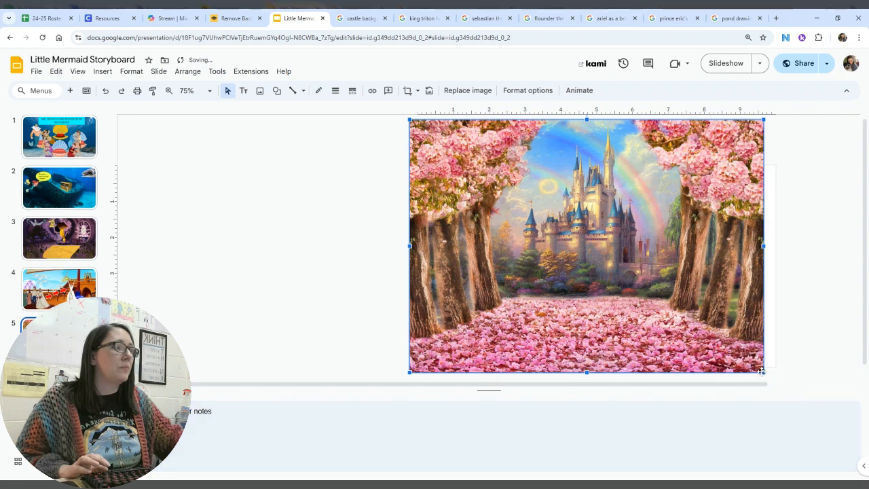
Step: Fit the castle picture to the slide's full width and align its lower edge with the slide's lower edge
{"action": "mouse_move", "coordinate": [762, 371]}
{"action": "left_mouse_down"}
{"action": "mouse_move", "coordinate": [774, 372]}
{"action": "mouse_move", "coordinate": [762, 371]}
{"action": "left_mouse_up"}
{"action": "left_click_drag", "start_coordinate": [726, 317], "coordinate": [729, 302]}
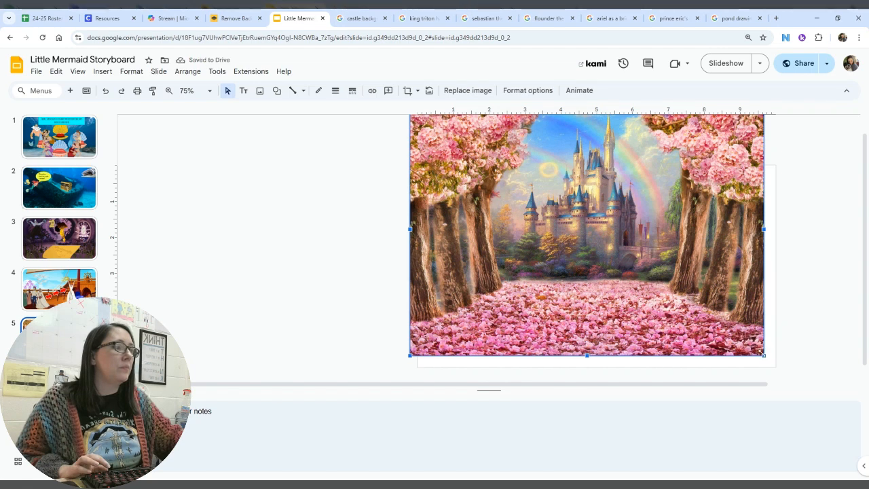
{"action": "left_click_drag", "start_coordinate": [764, 360], "coordinate": [775, 365]}
{"action": "mouse_move", "coordinate": [739, 313]}
{"action": "left_mouse_down"}
{"action": "mouse_move", "coordinate": [748, 315]}
{"action": "mouse_move", "coordinate": [740, 309]}
{"action": "left_mouse_up"}
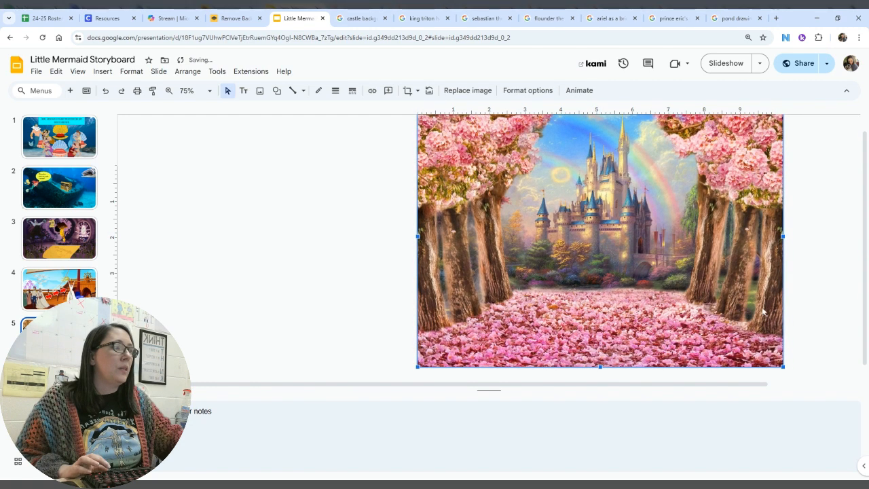
{"action": "left_click_drag", "start_coordinate": [784, 366], "coordinate": [777, 361]}
{"action": "left_click", "coordinate": [790, 353]}
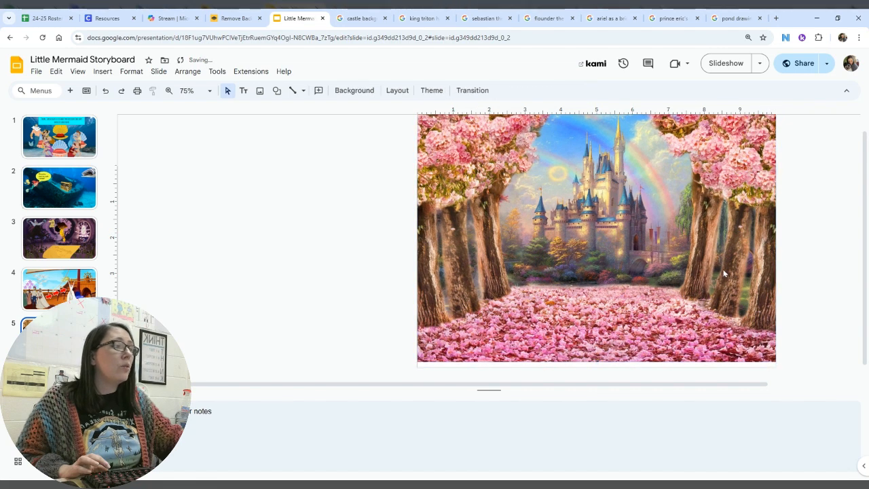
{"action": "mouse_move", "coordinate": [724, 274]}
{"action": "left_mouse_down"}
{"action": "mouse_move", "coordinate": [727, 260]}
{"action": "mouse_move", "coordinate": [729, 274]}
{"action": "left_mouse_up"}
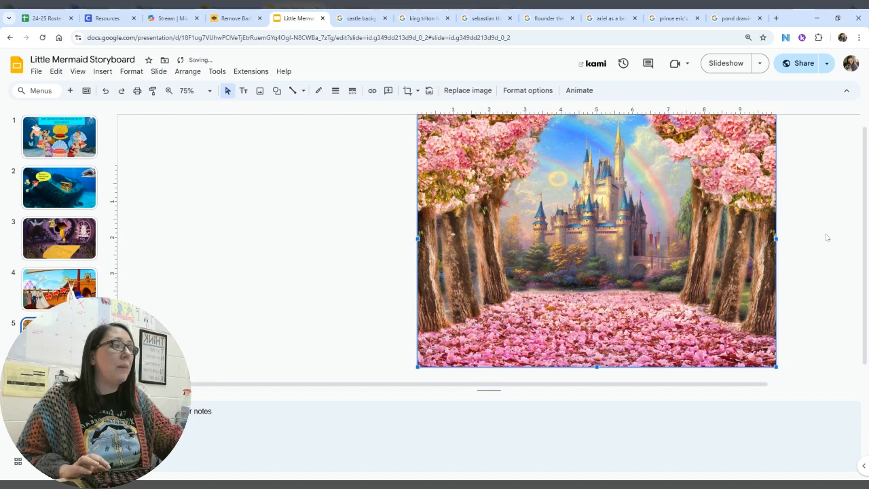
Step: Shrink the speaker notes area to give the slide canvas more room, and deselect the castle picture
{"action": "scroll", "coordinate": [752, 278], "scroll_direction": "down", "scroll_amount": 2}
{"action": "scroll", "coordinate": [767, 300], "scroll_direction": "up", "scroll_amount": 5}
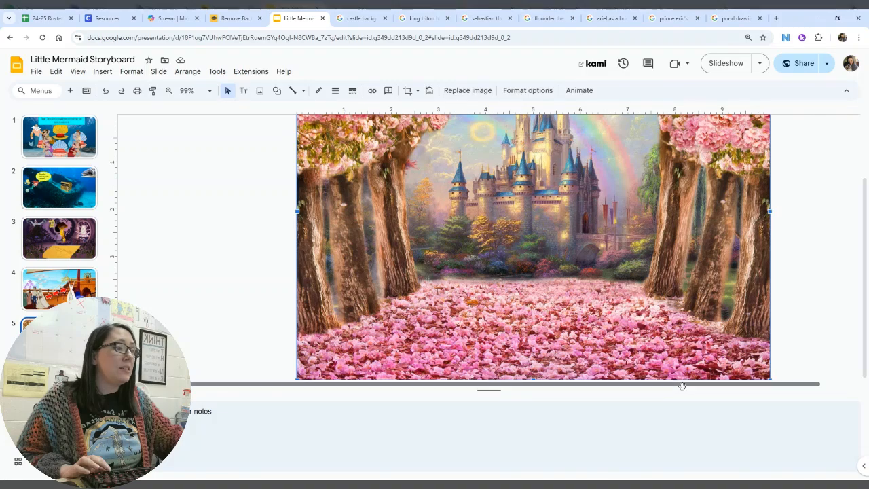
{"action": "left_click_drag", "start_coordinate": [683, 385], "coordinate": [705, 385]}
{"action": "scroll", "coordinate": [690, 357], "scroll_direction": "up", "scroll_amount": 1}
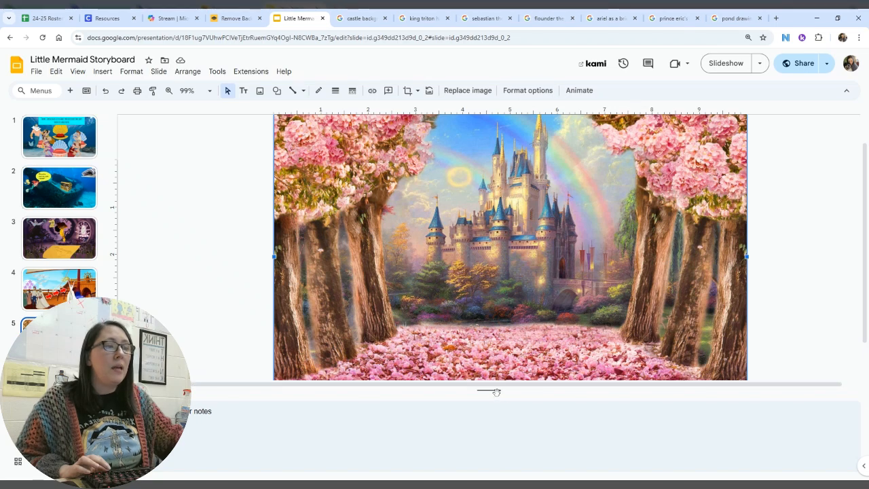
{"action": "left_click_drag", "start_coordinate": [496, 391], "coordinate": [491, 456]}
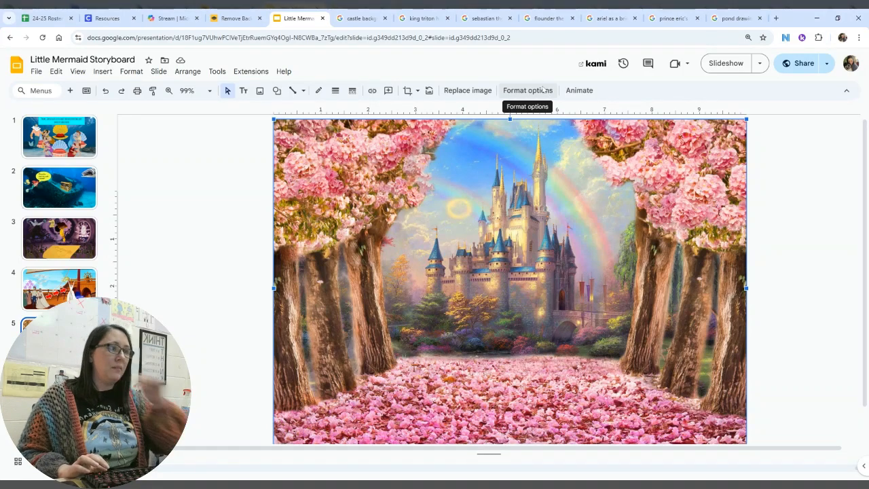
{"action": "left_click", "coordinate": [778, 167]}
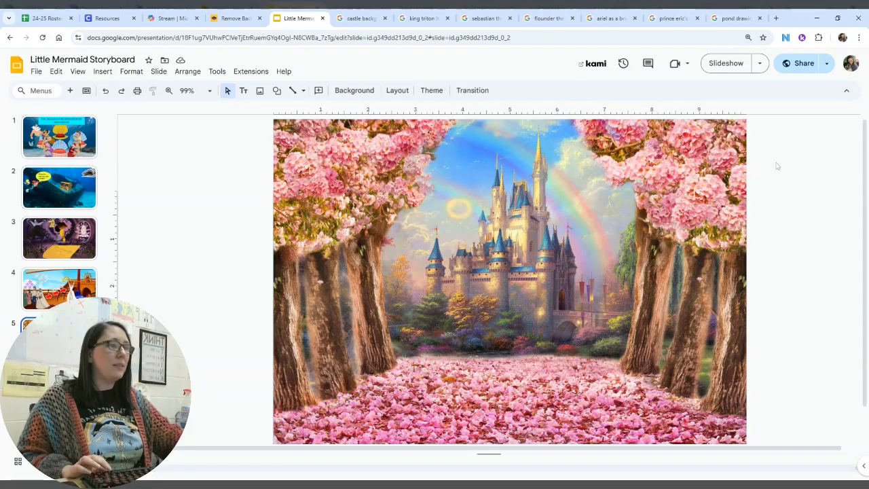
{"action": "left_click", "coordinate": [461, 222]}
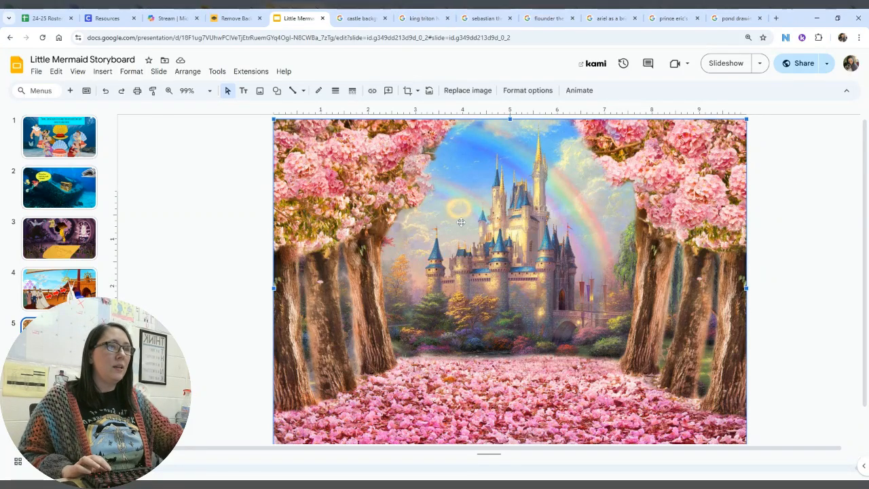
{"action": "right_click", "coordinate": [455, 198]}
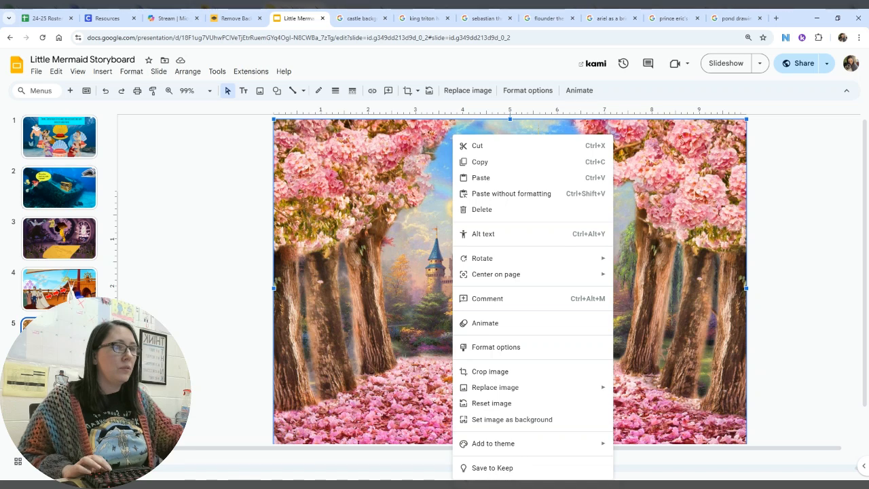
{"action": "left_click", "coordinate": [252, 262]}
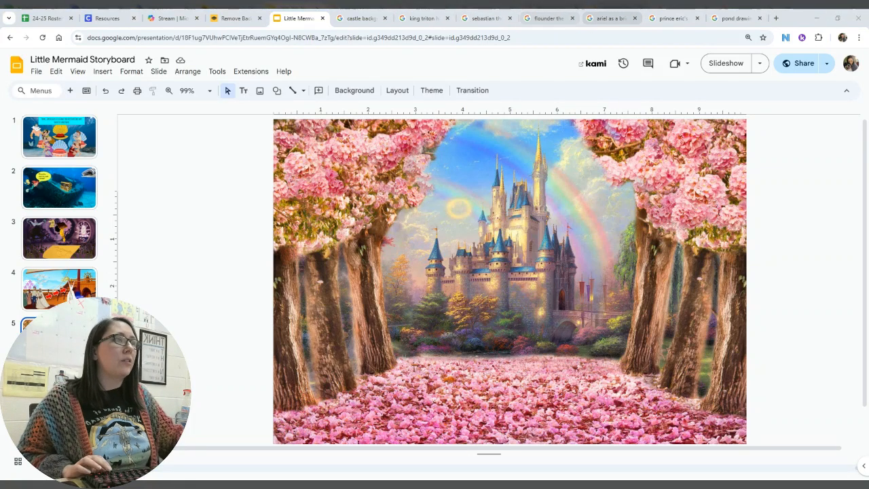
Step: Copy the large Ariel and Prince Eric wedding picture from the open image search results
{"action": "left_click", "coordinate": [622, 18]}
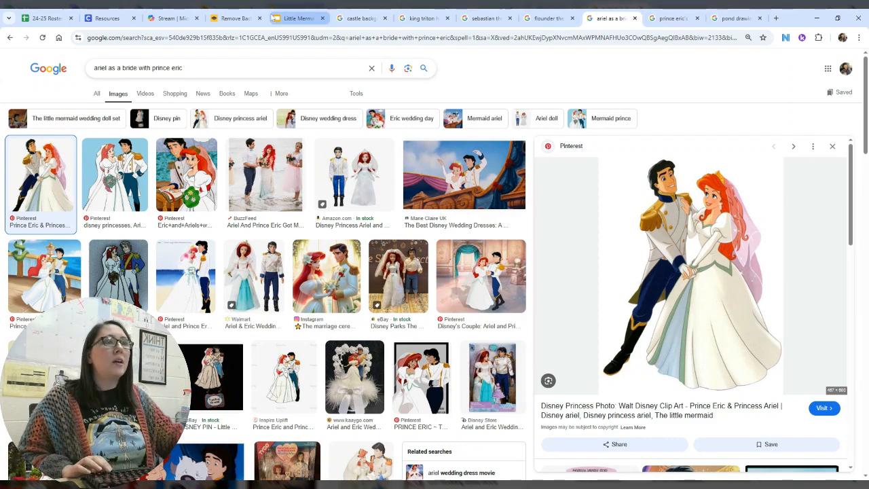
Step: Try pasting the wedding picture with its white background directly onto the castle slide, and undo the paste
{"action": "left_click", "coordinate": [297, 18]}
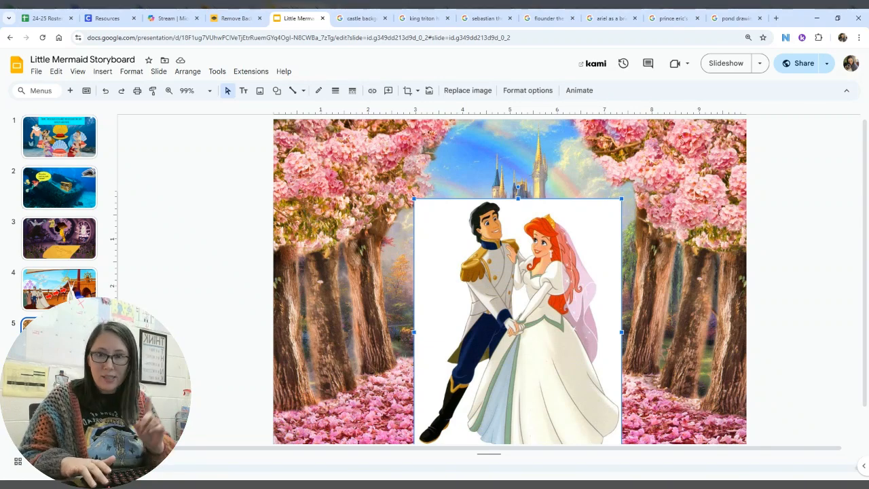
{"action": "key", "text": "Escape"}
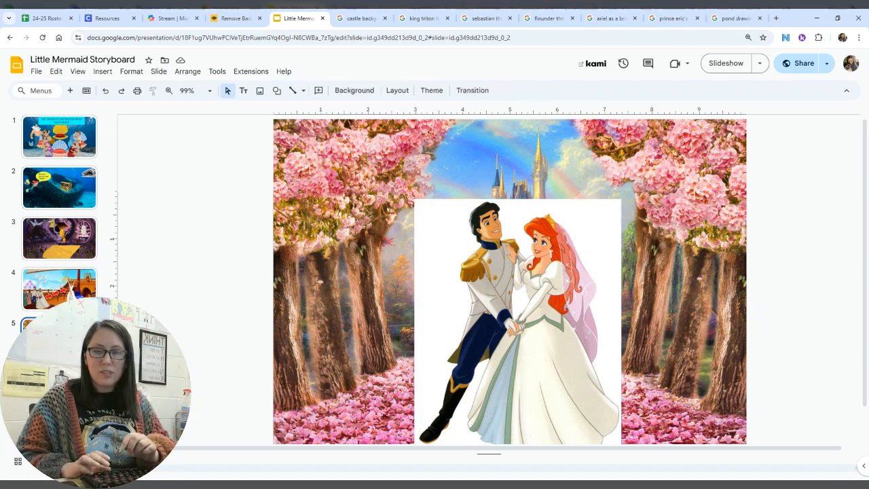
{"action": "key", "text": "ctrl+z"}
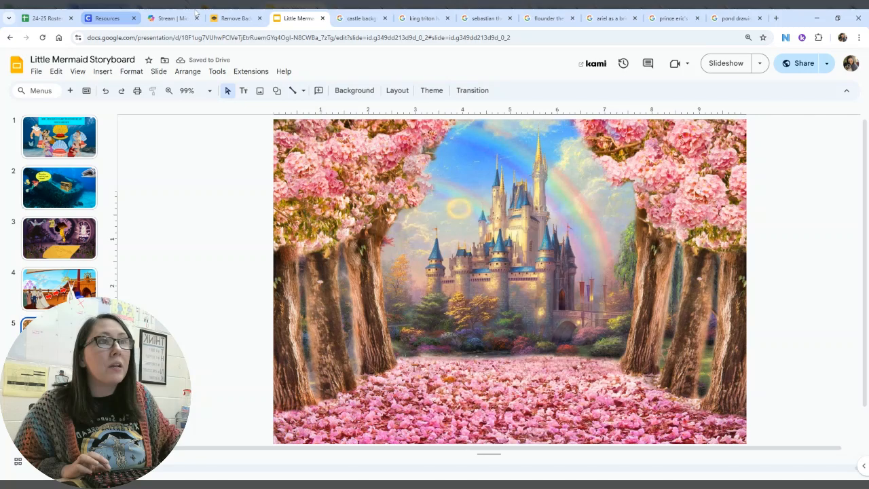
Step: Switch to remove.bg, remove the copied wedding picture's background, download the free 441 x 566 preview and return to the storyboard
{"action": "left_click", "coordinate": [234, 18]}
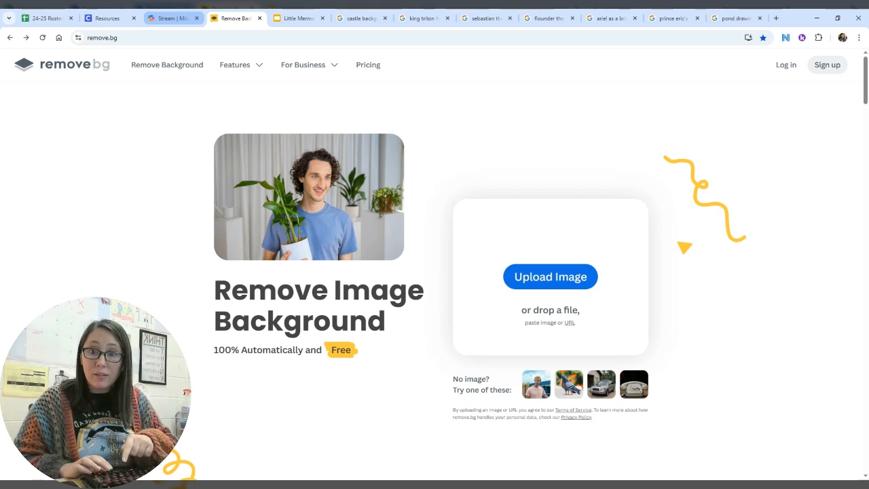
{"action": "key", "text": "ctrl+v"}
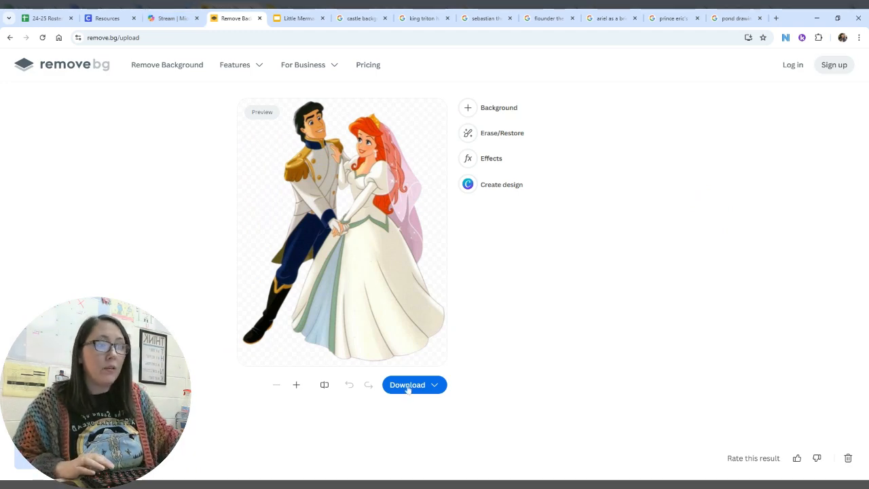
{"action": "mouse_move", "coordinate": [405, 388]}
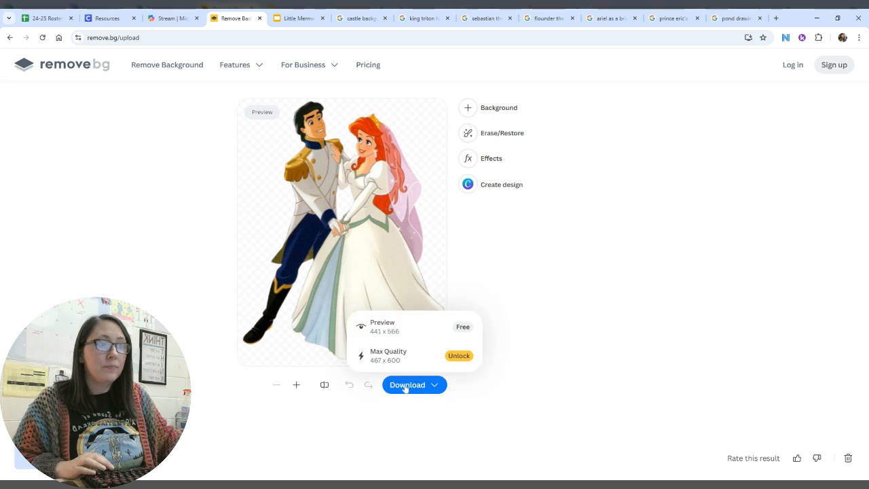
{"action": "left_click", "coordinate": [446, 323]}
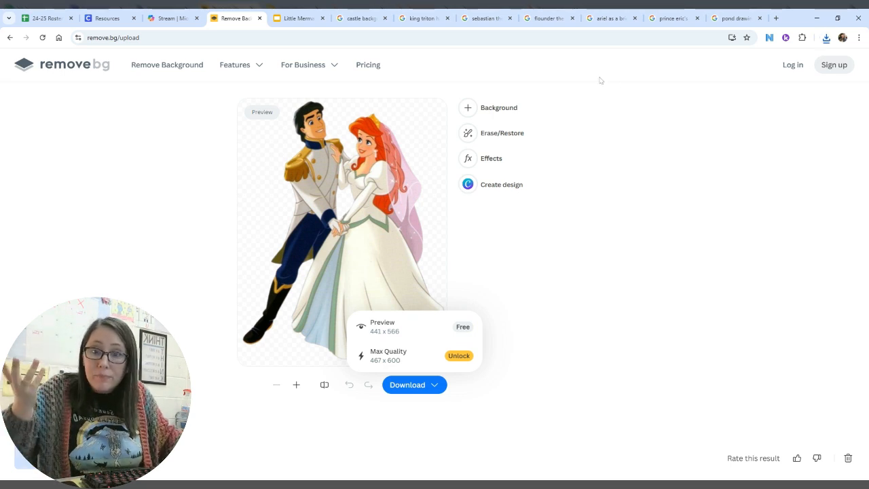
{"action": "left_click", "coordinate": [302, 18]}
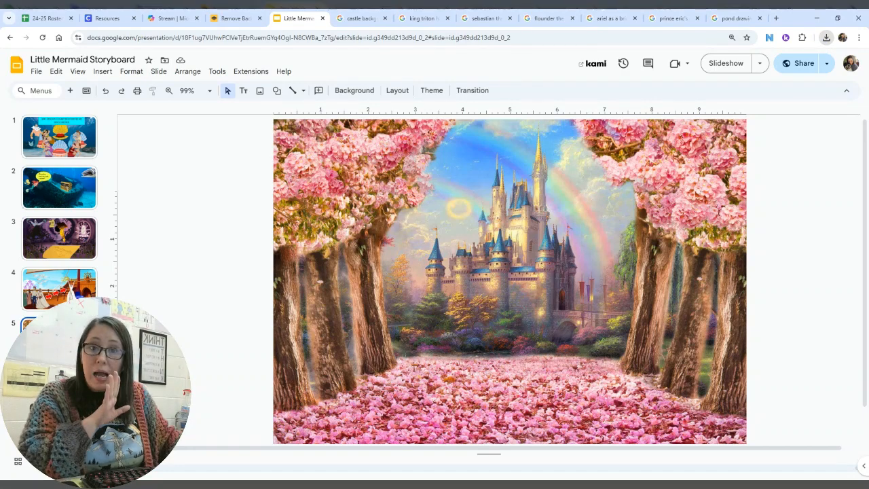
{"action": "left_click_drag", "start_coordinate": [740, 83], "coordinate": [584, 231]}
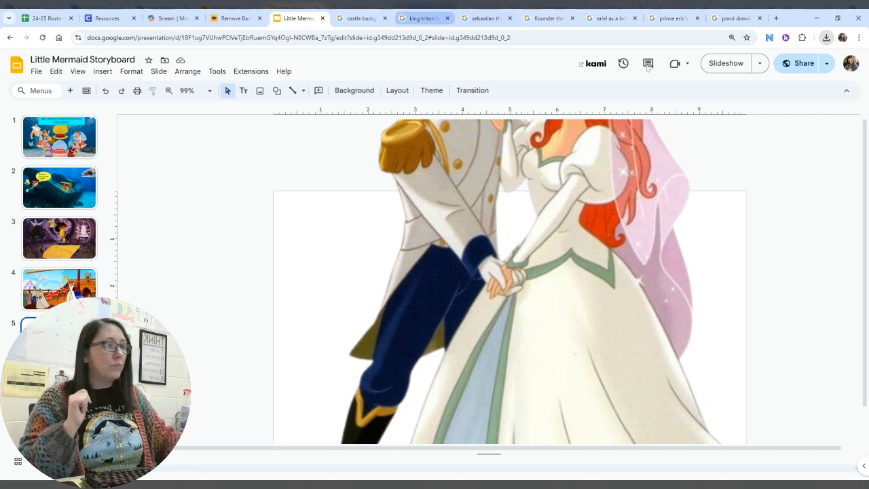
{"action": "left_click", "coordinate": [728, 384]}
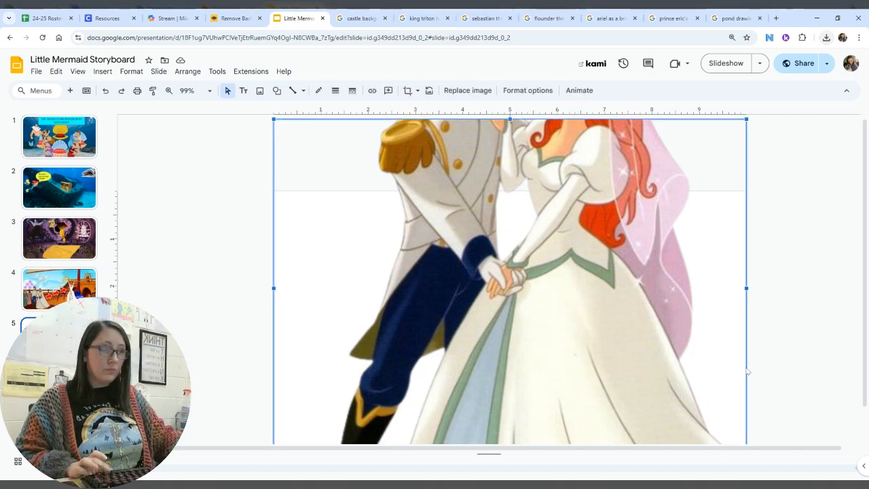
{"action": "key", "text": "Delete"}
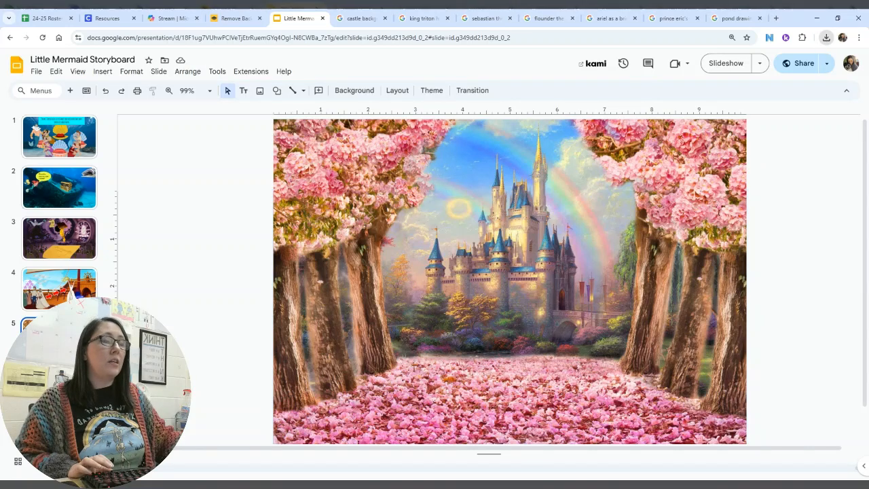
Step: Insert the downloaded background-free Ariel and Prince Eric picture, shrink it, and place it on the petal path in front of the castle
{"action": "key", "text": "ctrl+v"}
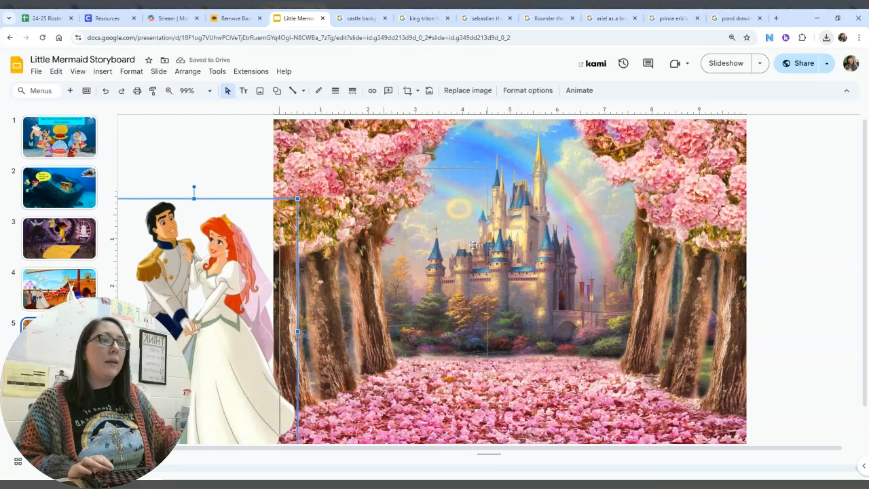
{"action": "left_click_drag", "start_coordinate": [474, 245], "coordinate": [568, 273]}
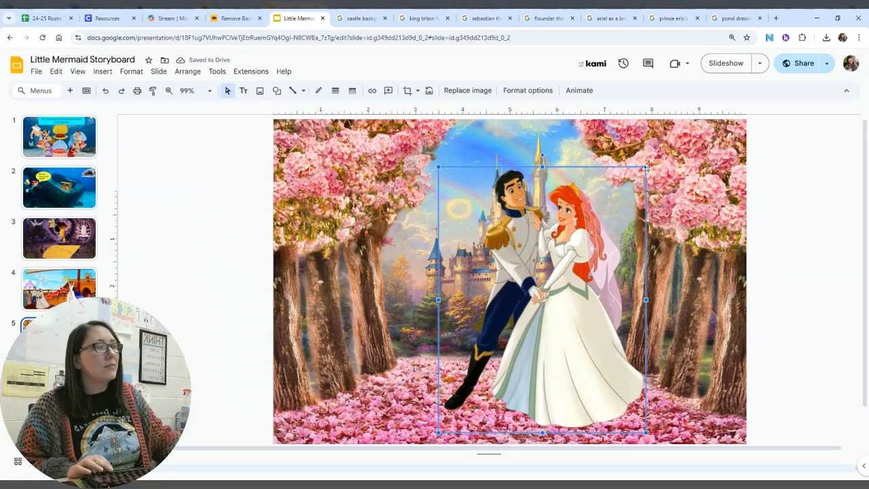
{"action": "left_click_drag", "start_coordinate": [601, 192], "coordinate": [507, 346]}
{"action": "left_click_drag", "start_coordinate": [474, 370], "coordinate": [502, 356]}
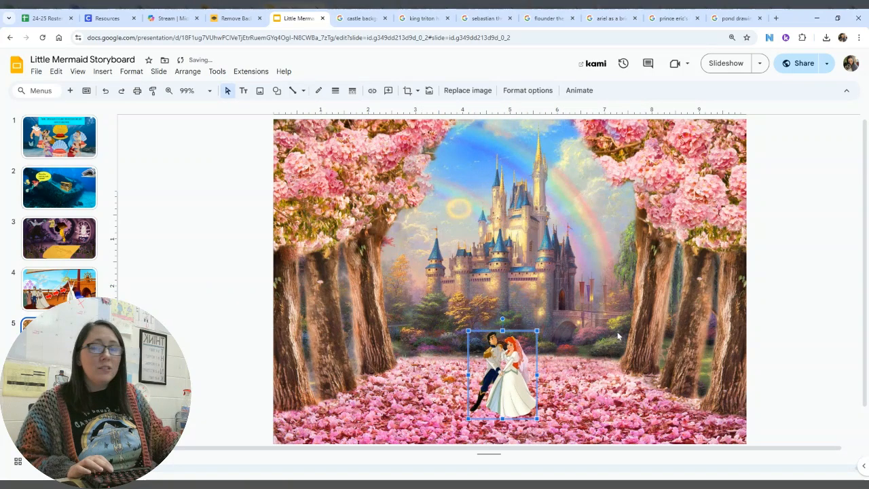
{"action": "left_click", "coordinate": [845, 264]}
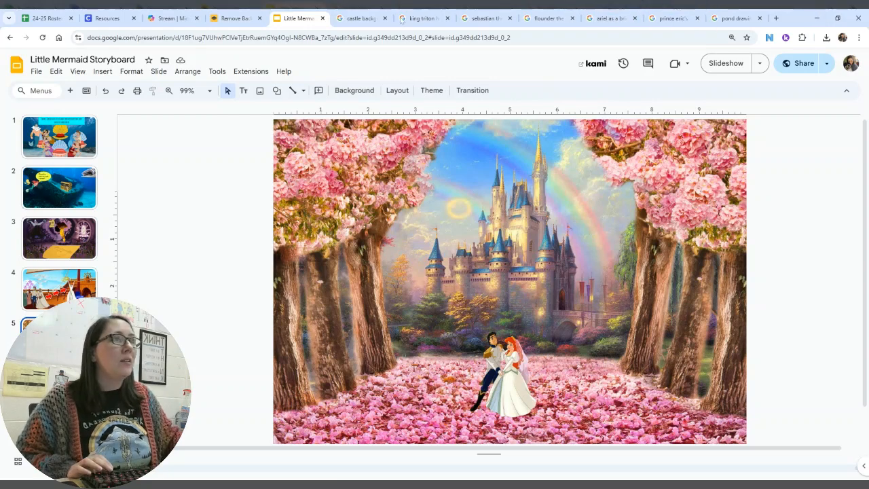
Step: Copy the large full-body King Triton picture from the open image search results and switch to remove.bg
{"action": "left_click", "coordinate": [422, 18]}
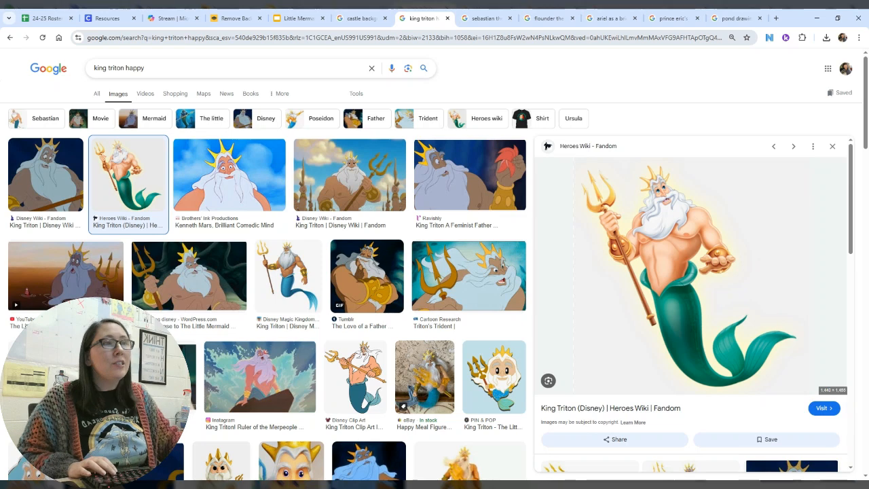
{"action": "left_click", "coordinate": [227, 18]}
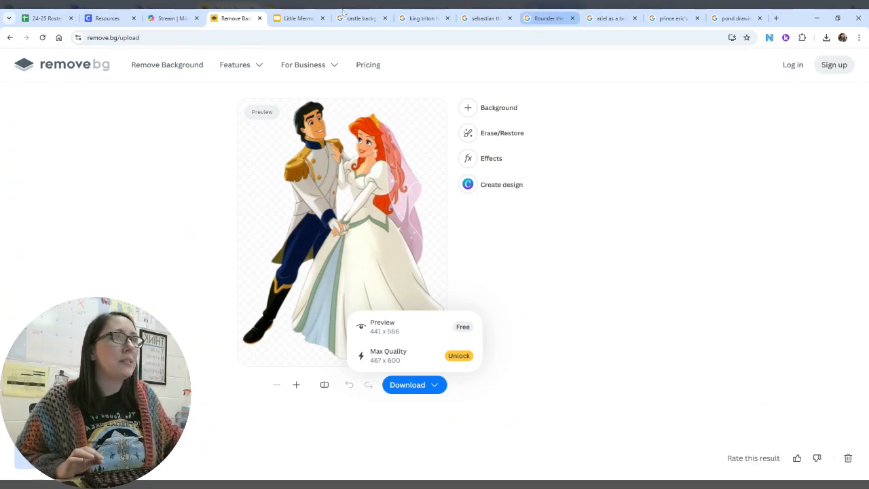
{"action": "left_click", "coordinate": [421, 19]}
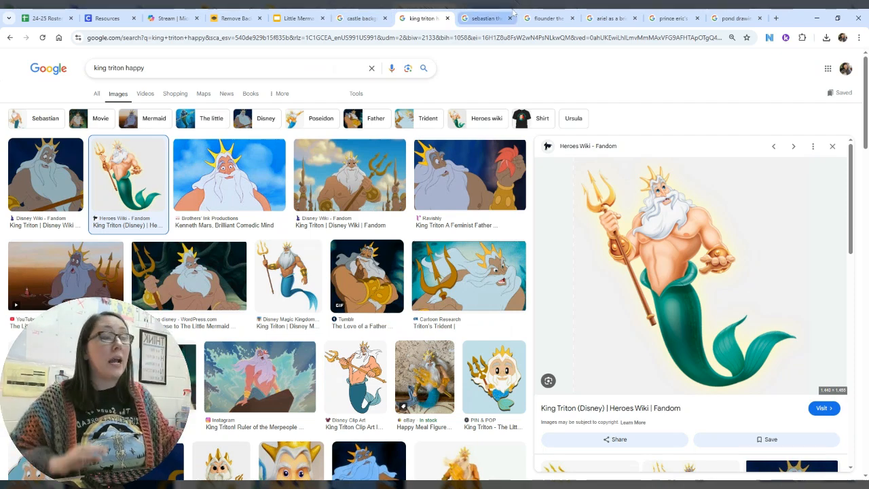
{"action": "left_click", "coordinate": [248, 14]}
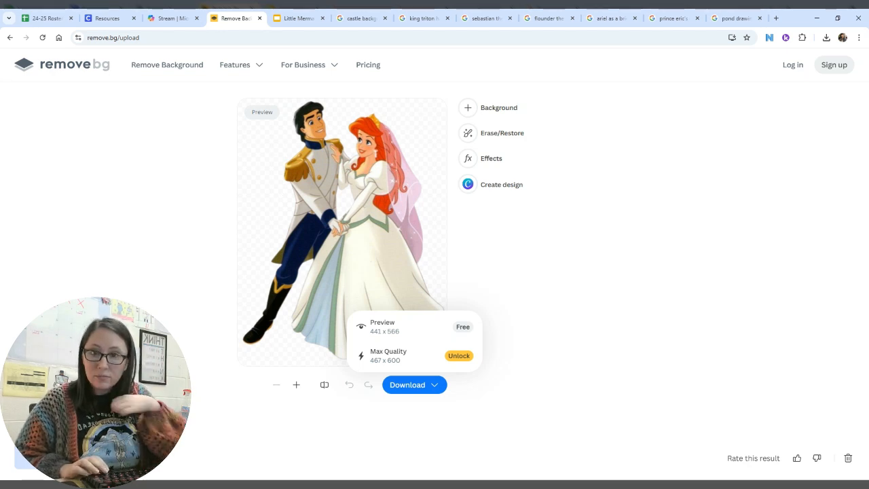
Step: Remove the copied King Triton picture's background, download the free 497 x 502 preview, and return to the storyboard
{"action": "key", "text": "ctrl+v"}
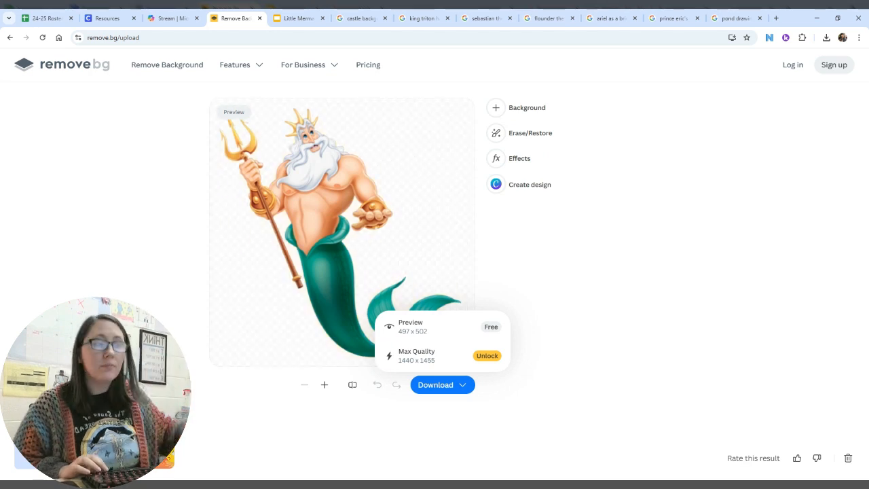
{"action": "left_click", "coordinate": [437, 324]}
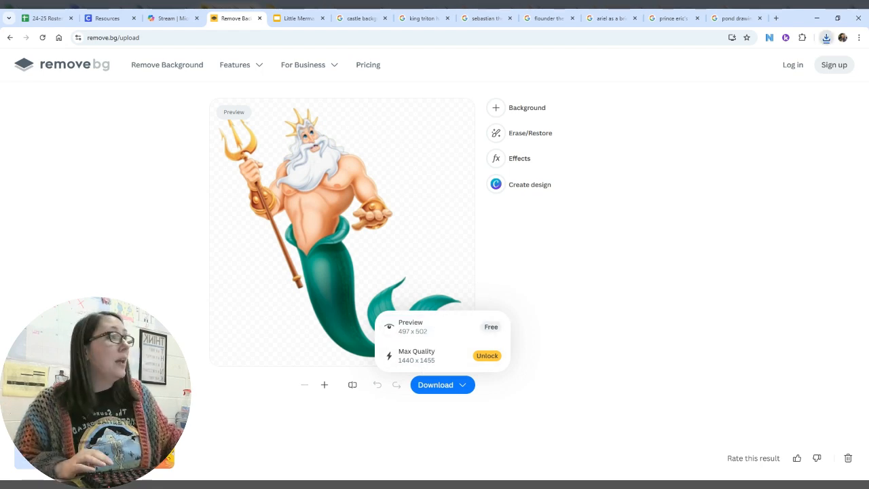
{"action": "left_click", "coordinate": [285, 22]}
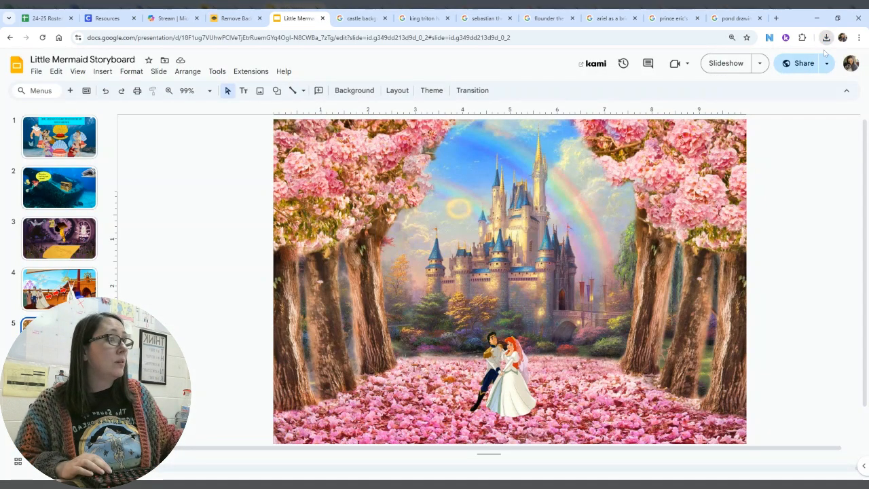
Step: Insert the background-free King Triton picture on the castle slide, shrink it, and move it to the lower-left trees
{"action": "key", "text": "ctrl+v"}
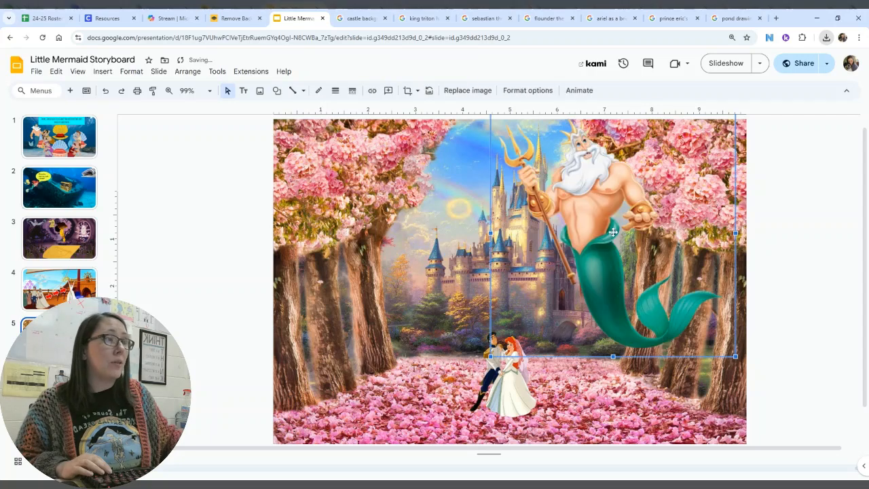
{"action": "left_click_drag", "start_coordinate": [610, 234], "coordinate": [494, 258]}
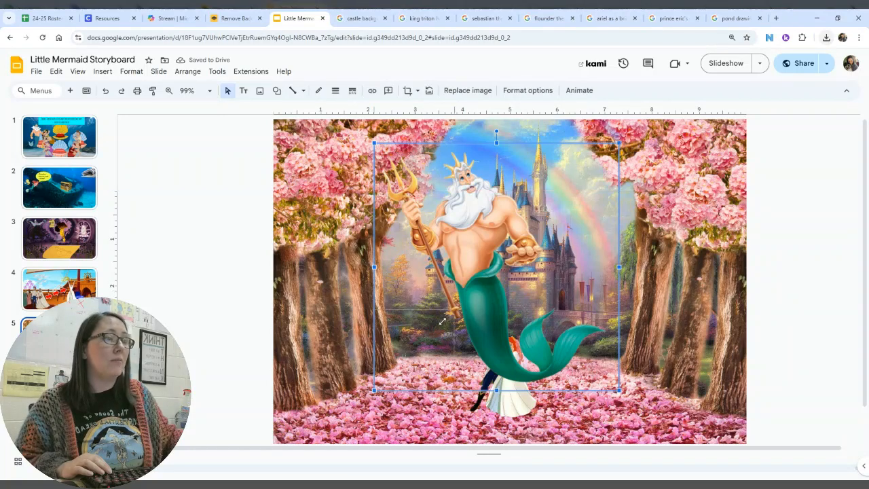
{"action": "left_click_drag", "start_coordinate": [438, 330], "coordinate": [459, 262]}
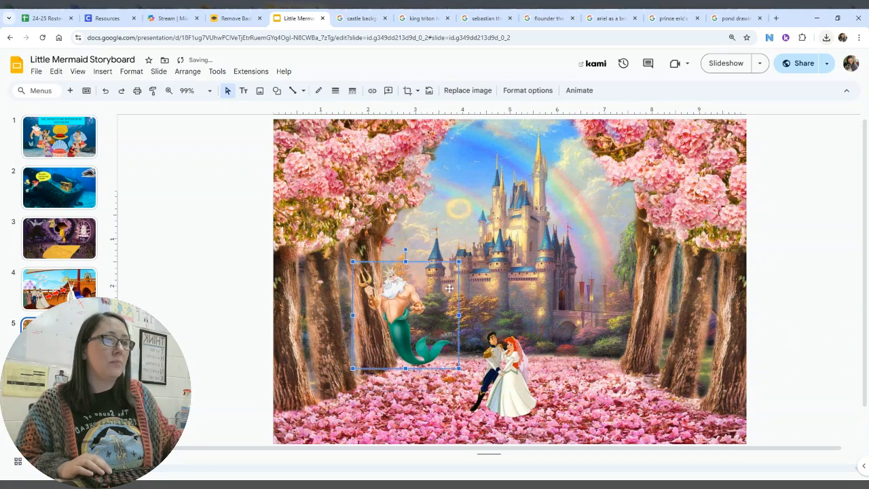
{"action": "left_click_drag", "start_coordinate": [422, 315], "coordinate": [354, 369]}
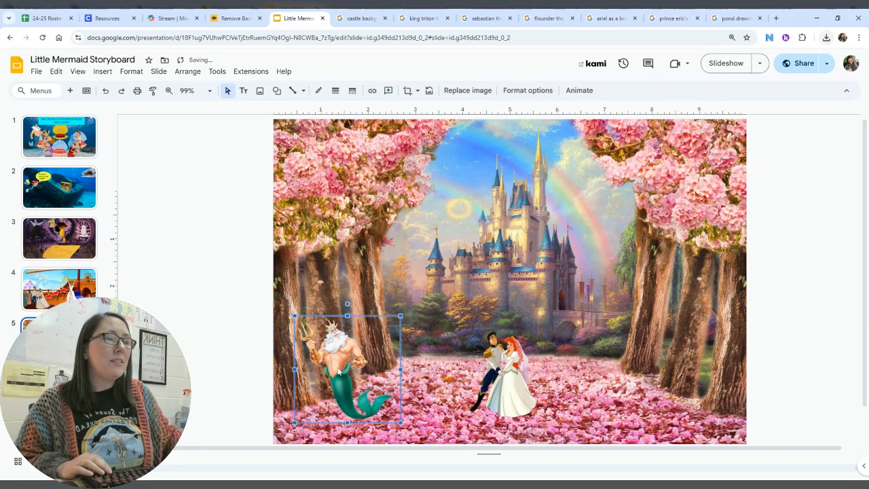
Step: Flip King Triton horizontally, move him beside the trees on the slide's lower right, and deselect him
{"action": "right_click", "coordinate": [339, 370]}
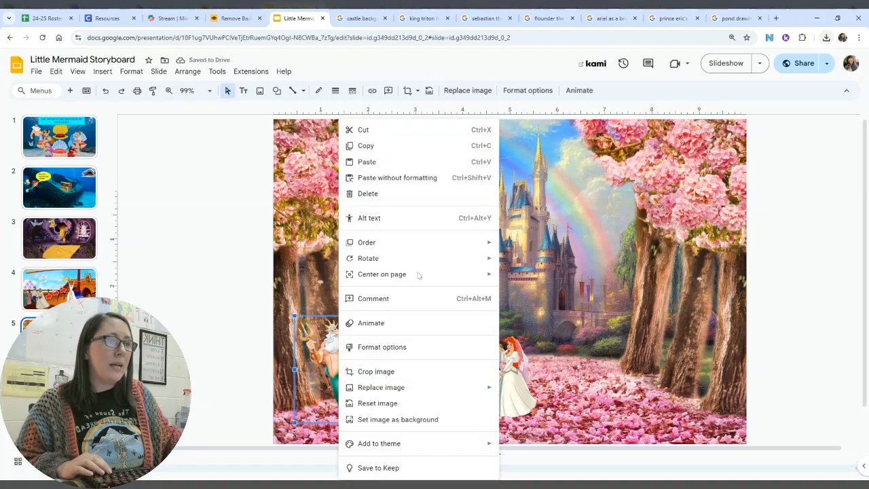
{"action": "mouse_move", "coordinate": [421, 260]}
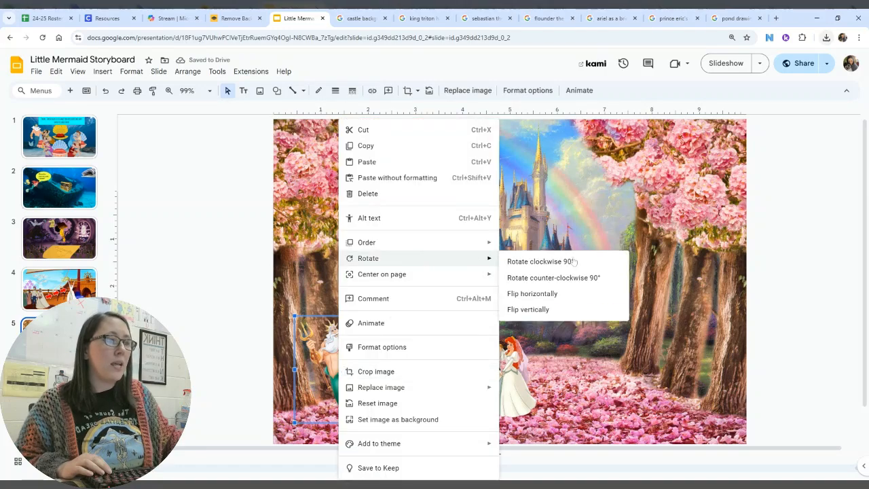
{"action": "left_click", "coordinate": [554, 301]}
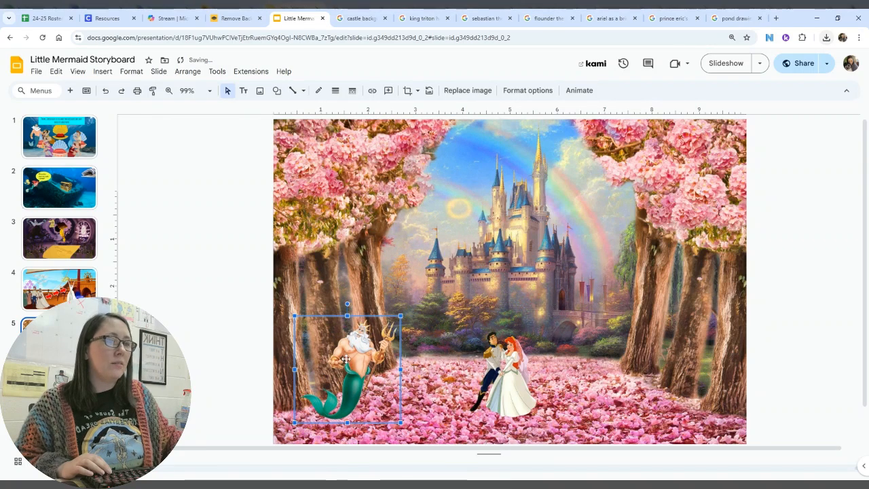
{"action": "left_click_drag", "start_coordinate": [333, 367], "coordinate": [665, 383]}
{"action": "left_click", "coordinate": [795, 367]}
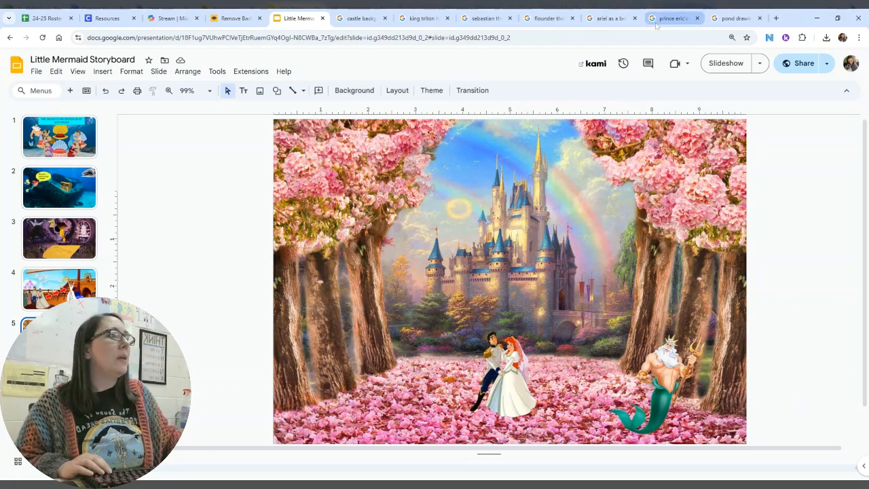
Step: Search images for "ocean shore cartoon" in place of the pond drawing search, and look through the results for a suitable shore
{"action": "left_click", "coordinate": [735, 18]}
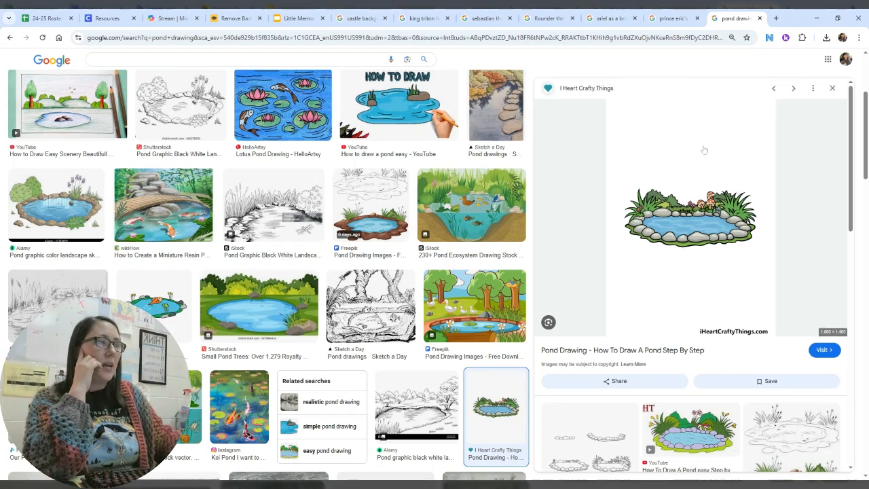
{"action": "scroll", "coordinate": [462, 144], "scroll_direction": "up", "scroll_amount": 2}
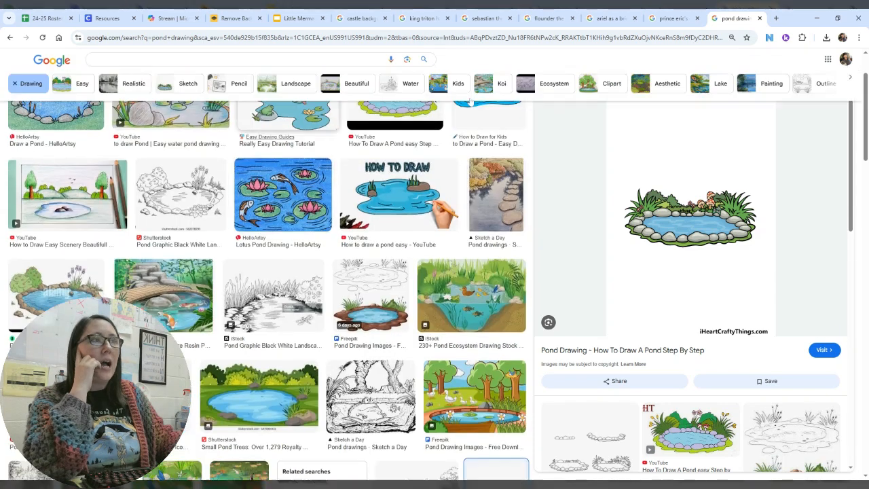
{"action": "scroll", "coordinate": [462, 144], "scroll_direction": "up", "scroll_amount": 3}
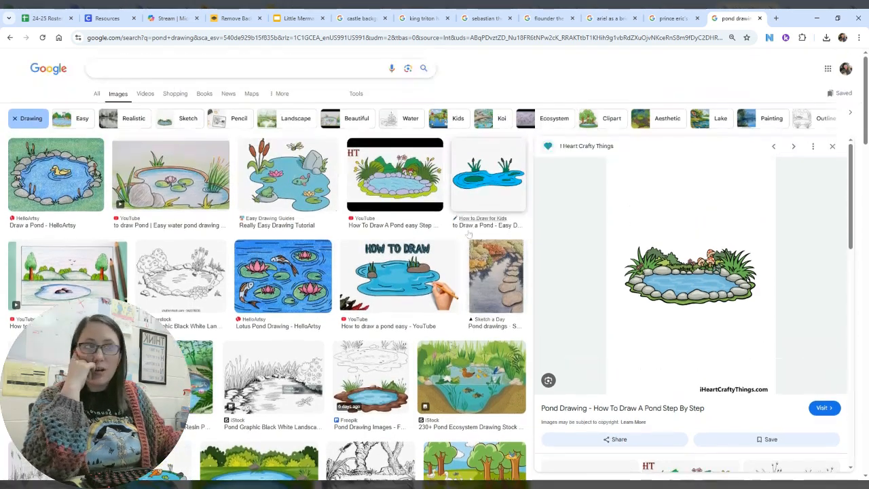
{"action": "left_click", "coordinate": [189, 71]}
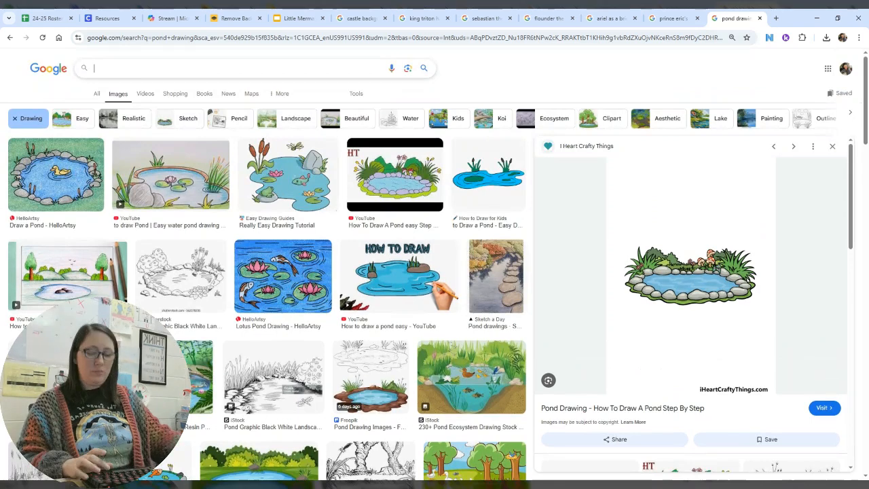
{"action": "type", "text": "ocean sh"}
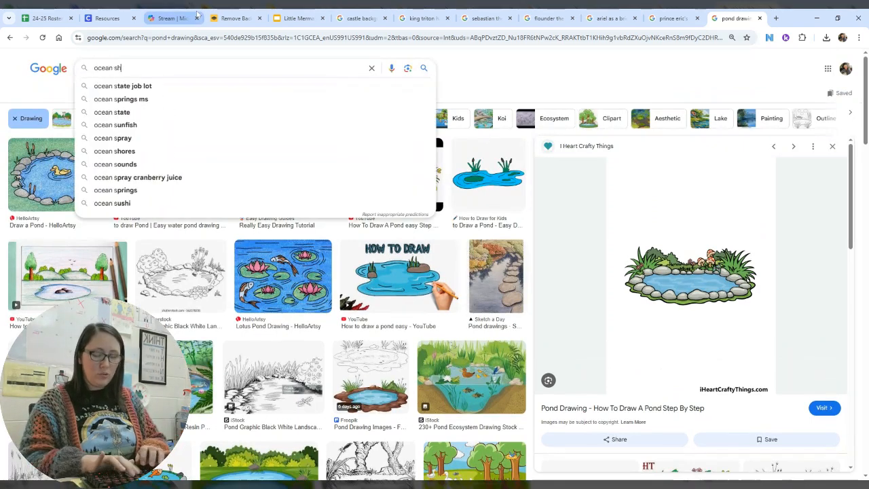
{"action": "type", "text": "ore cartoon"}
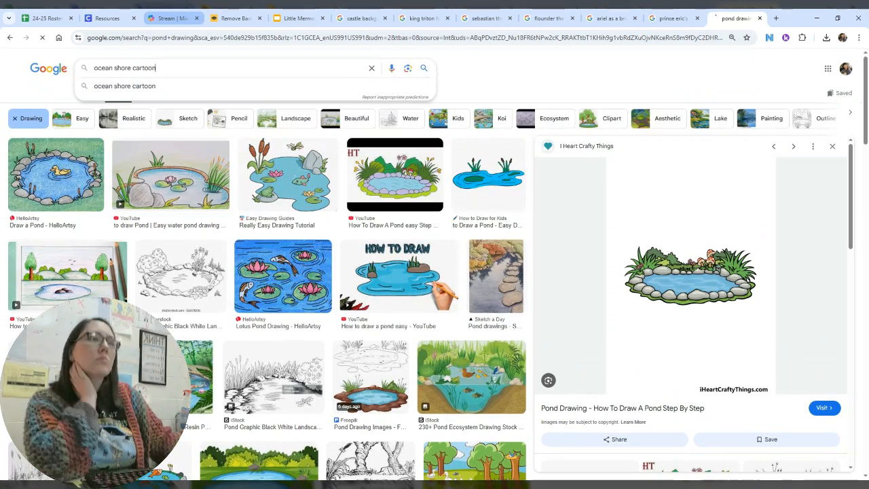
{"action": "key", "text": "Return"}
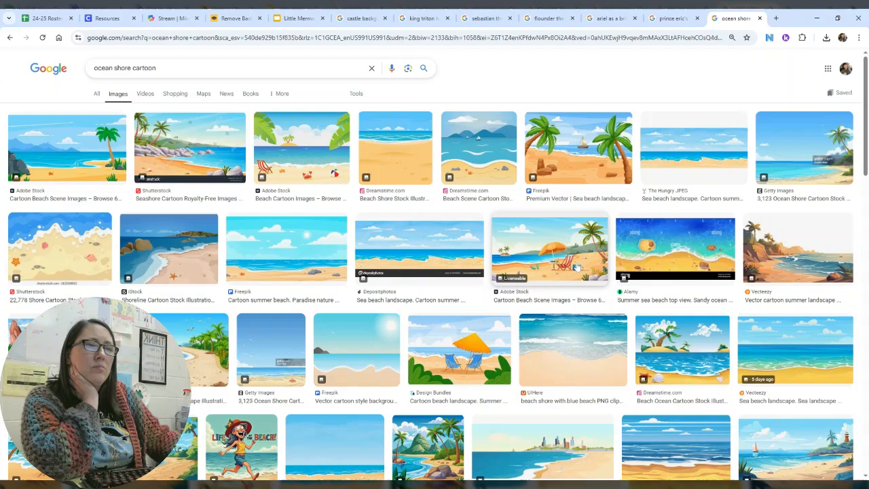
{"action": "scroll", "coordinate": [573, 273], "scroll_direction": "down", "scroll_amount": 3}
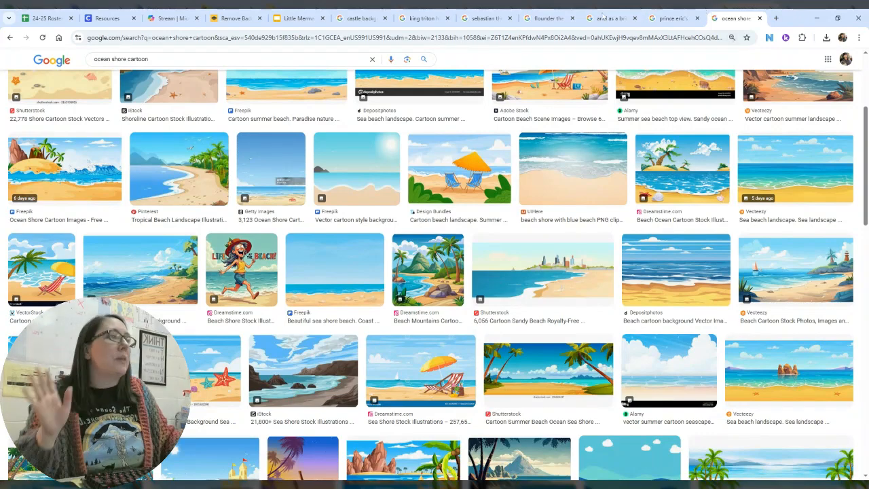
Step: Copy the large Sebastian crab picture, remove its background in remove.bg, download the free 594 x 420 preview, and return to the storyboard
{"action": "left_click", "coordinate": [479, 19]}
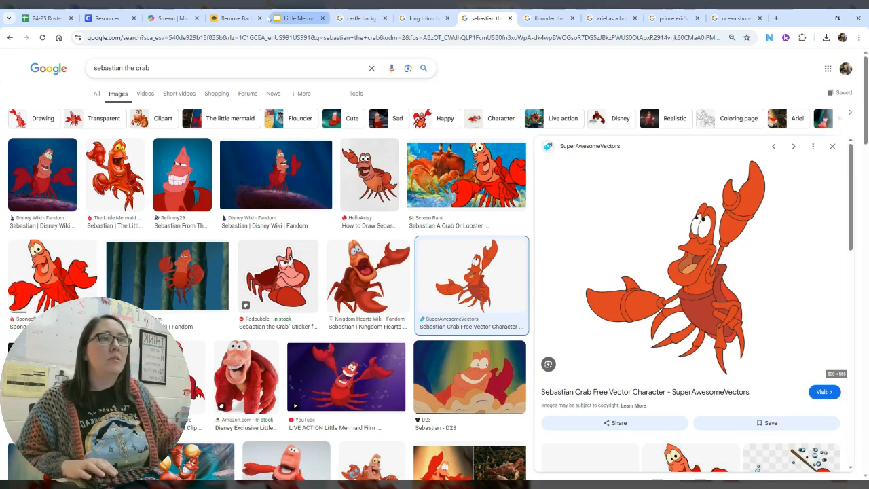
{"action": "left_click", "coordinate": [237, 25]}
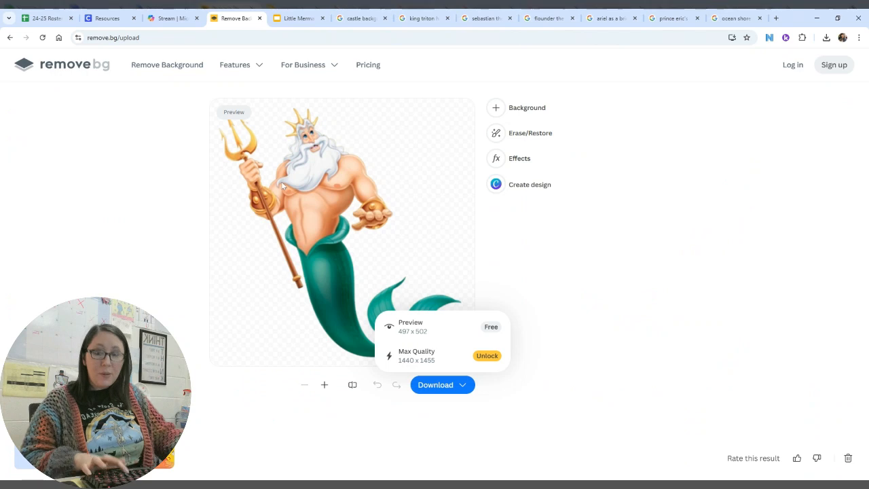
{"action": "key", "text": "ctrl+v"}
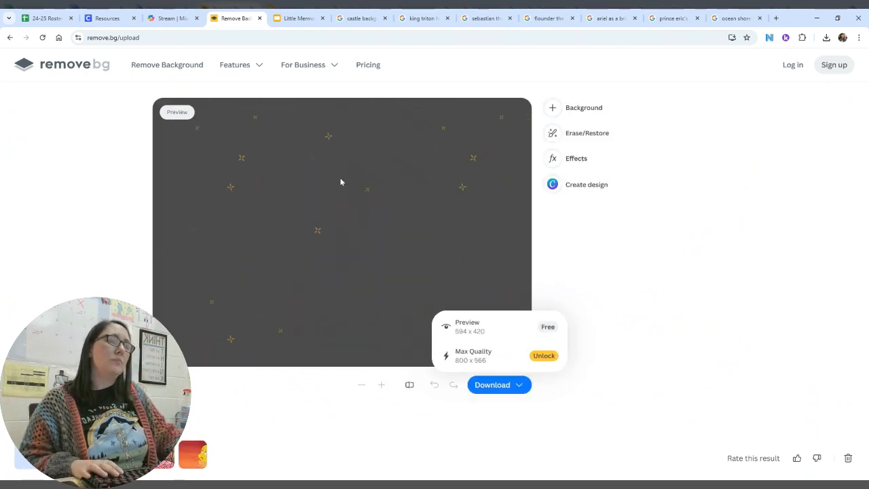
{"action": "left_click", "coordinate": [488, 332]}
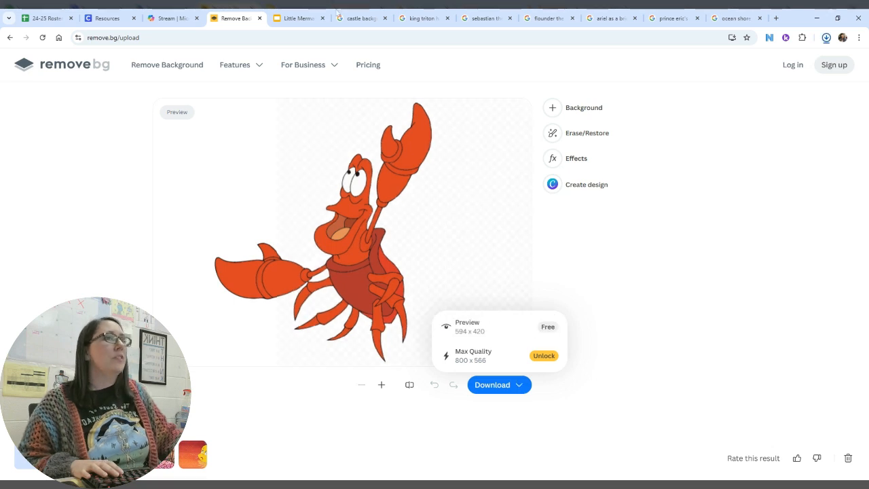
{"action": "left_click", "coordinate": [288, 20]}
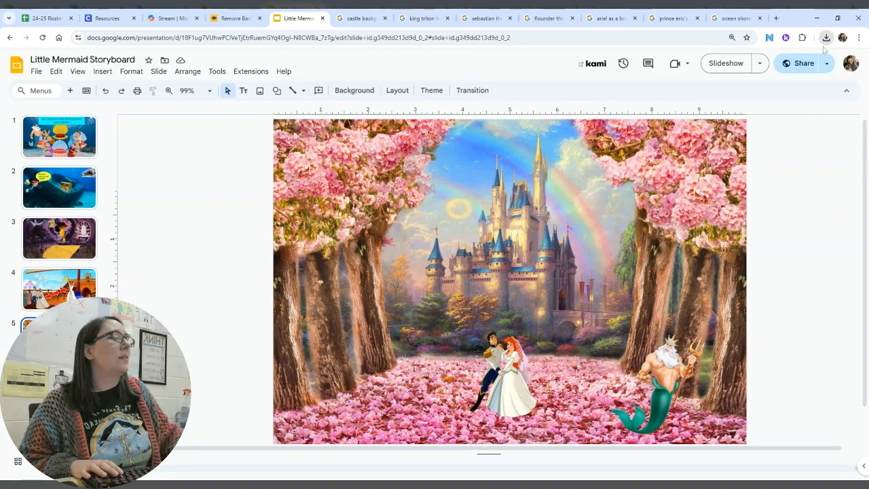
{"action": "left_click_drag", "start_coordinate": [823, 55], "coordinate": [584, 300]}
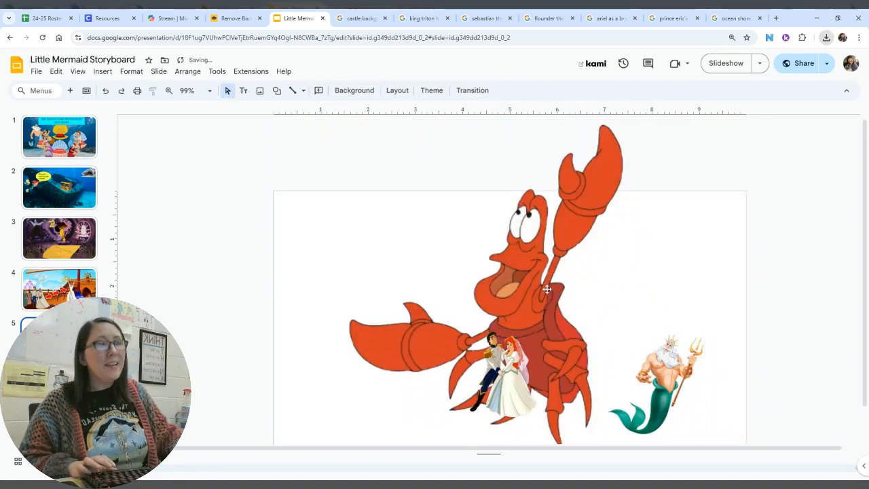
{"action": "left_click", "coordinate": [354, 239]}
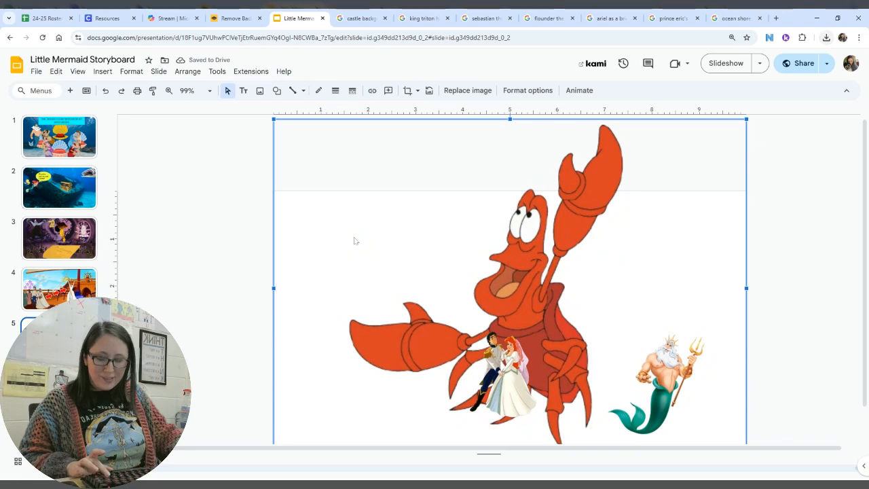
{"action": "key", "text": "Delete"}
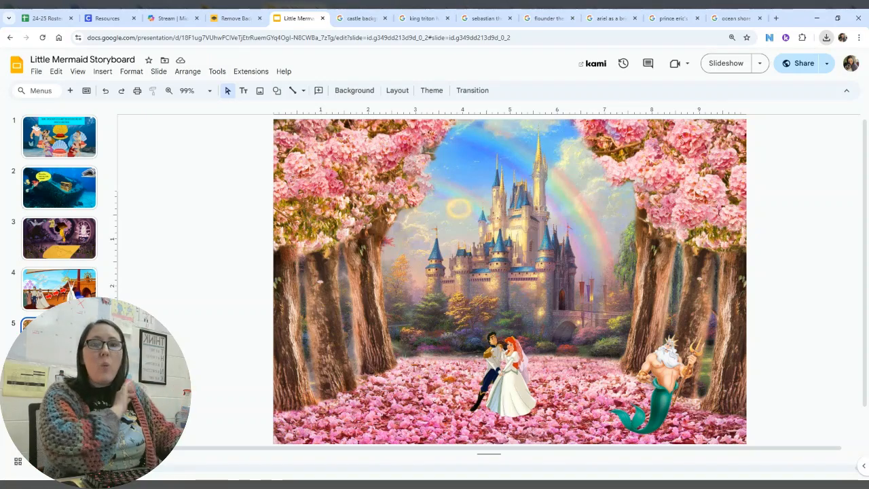
Step: Insert the background-free Sebastian picture on the castle slide and shrink it to about the height of the wedding couple
{"action": "key", "text": "ctrl+v"}
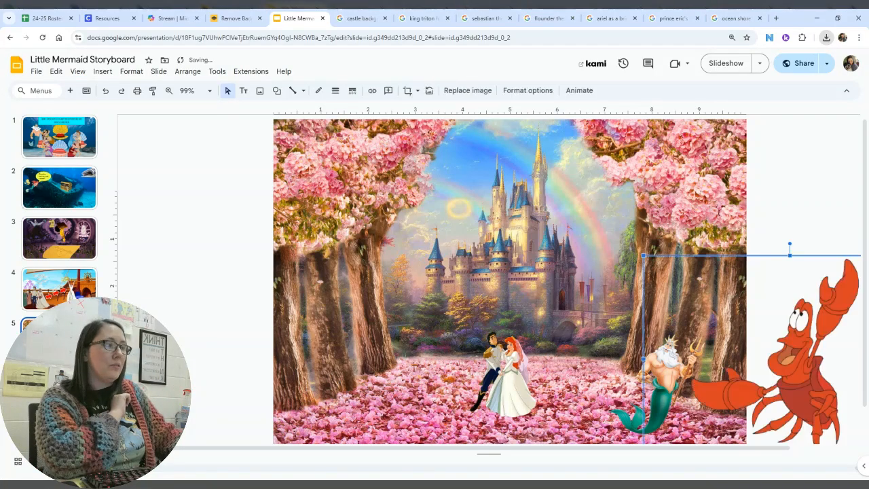
{"action": "left_click_drag", "start_coordinate": [793, 353], "coordinate": [518, 279]}
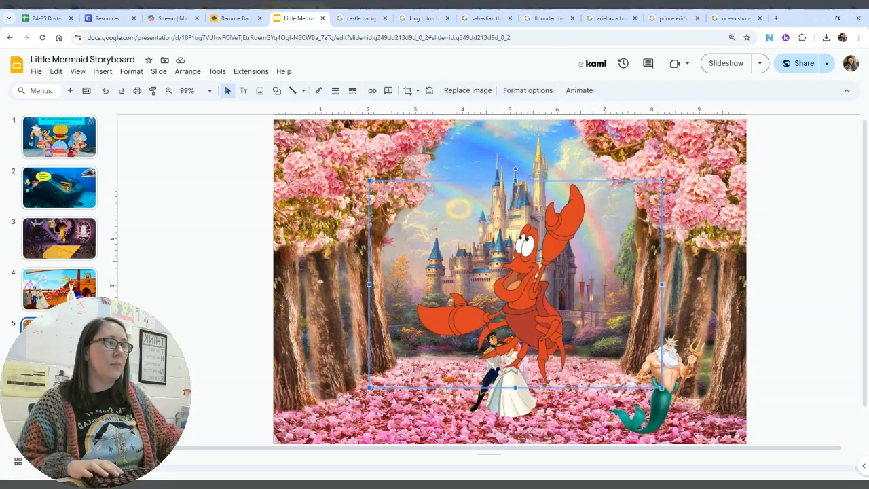
{"action": "left_click_drag", "start_coordinate": [662, 181], "coordinate": [477, 311]}
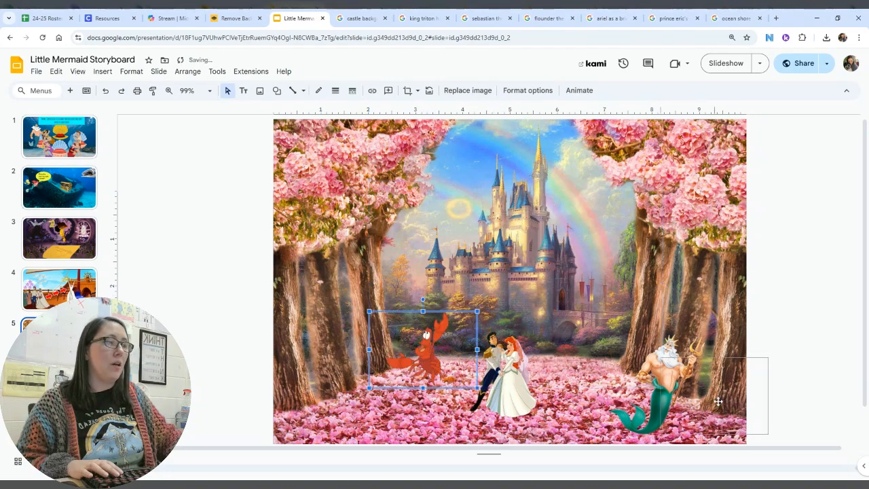
Step: Move Sebastian in front of the tree trunks beside King Triton, shrink him a little further, and deselect him
{"action": "left_click_drag", "start_coordinate": [425, 333], "coordinate": [691, 389]}
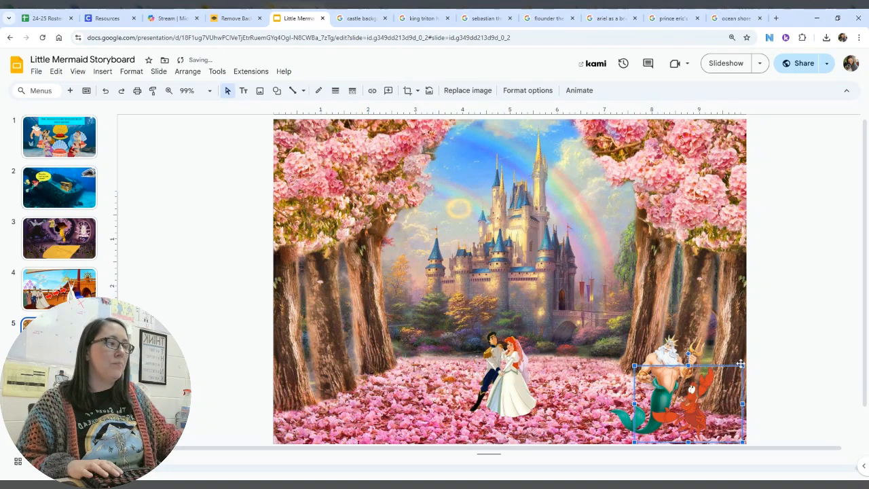
{"action": "left_click_drag", "start_coordinate": [730, 375], "coordinate": [729, 400]}
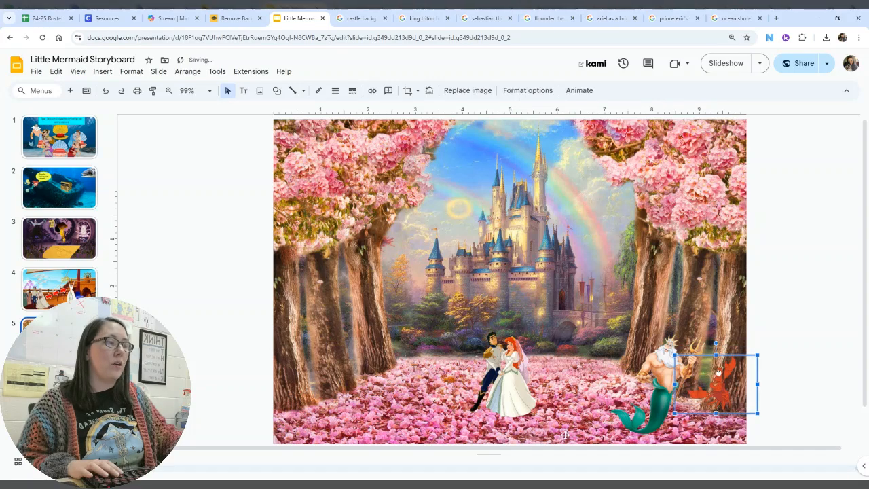
{"action": "left_click_drag", "start_coordinate": [696, 400], "coordinate": [696, 392]}
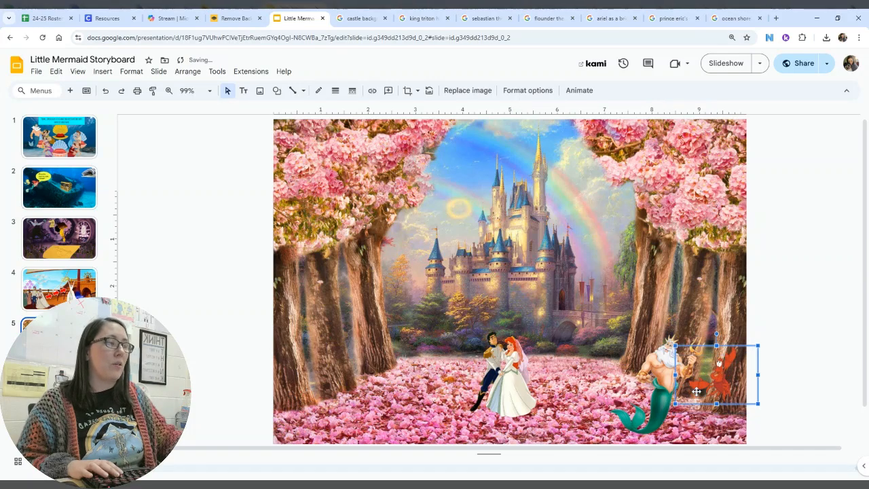
{"action": "left_click", "coordinate": [819, 413]}
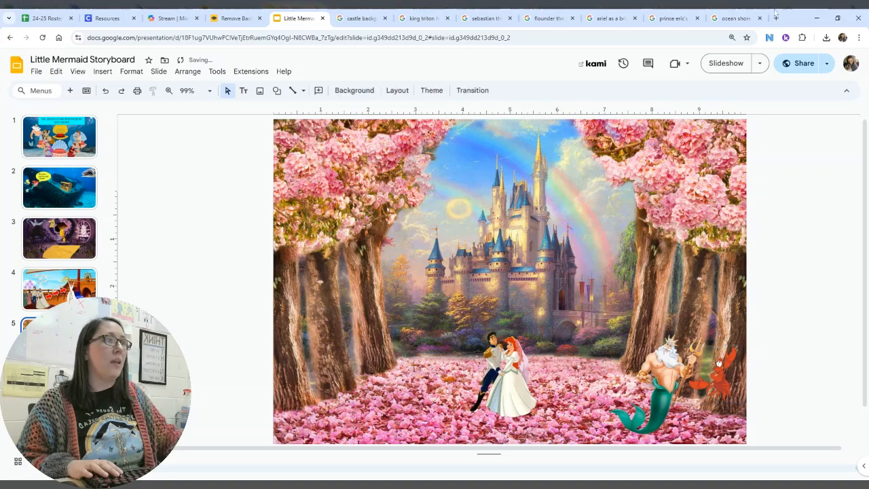
Step: Copy the large sad Flounder picture, remove its background in remove.bg, download the free 397 x 533 preview, and return to the storyboard
{"action": "left_click", "coordinate": [527, 20]}
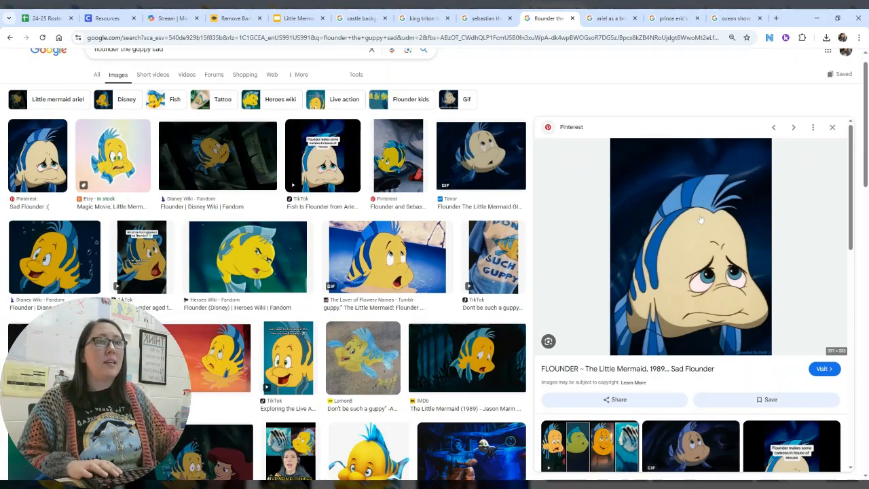
{"action": "scroll", "coordinate": [175, 60], "scroll_direction": "up", "scroll_amount": 1}
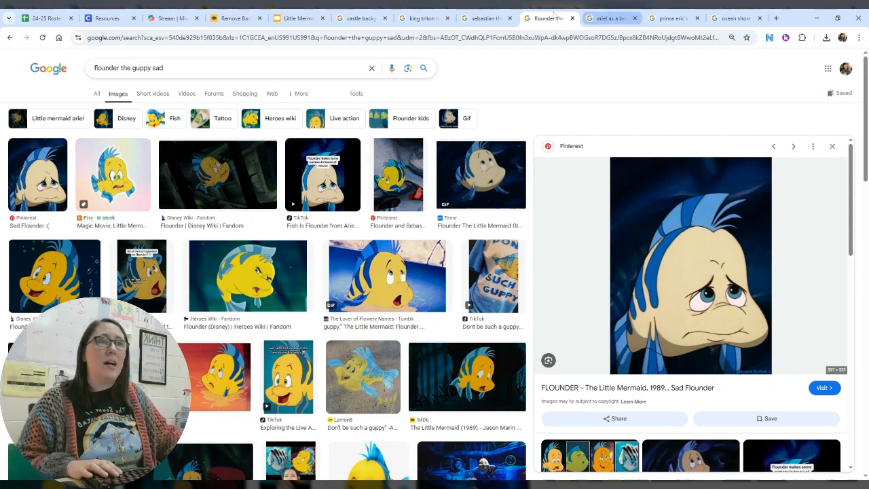
{"action": "left_click", "coordinate": [234, 19]}
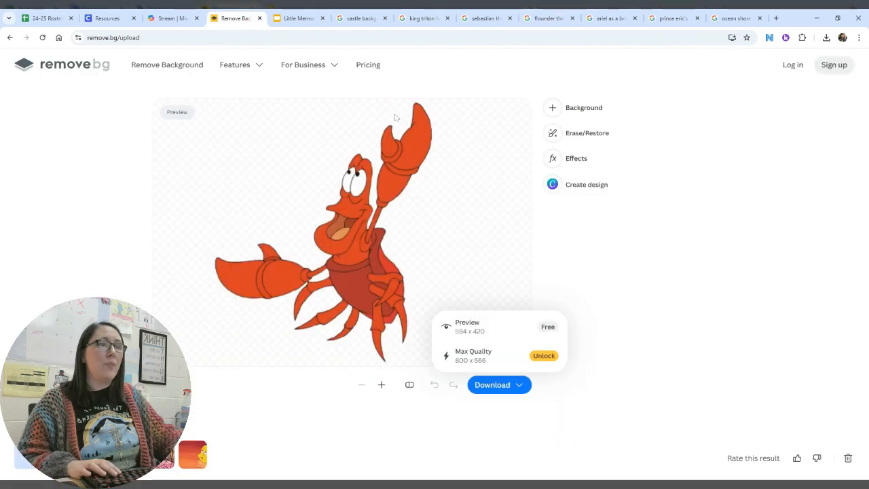
{"action": "key", "text": "ctrl+v"}
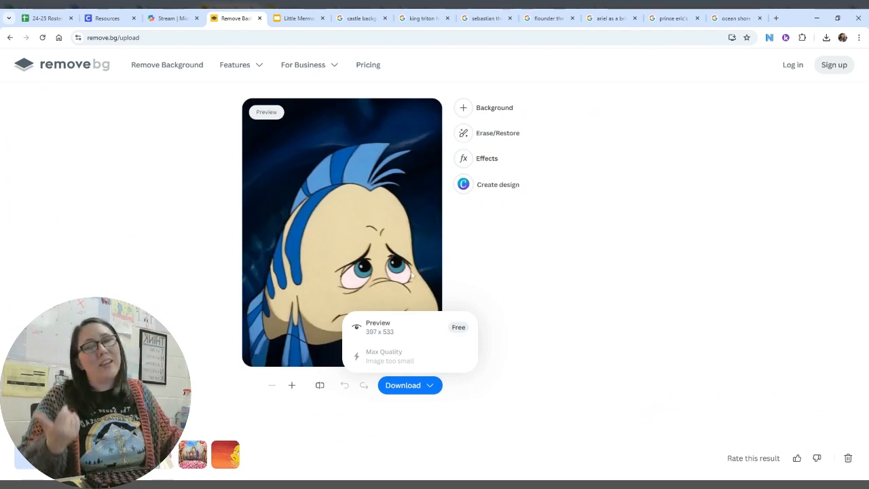
{"action": "left_click", "coordinate": [404, 332]}
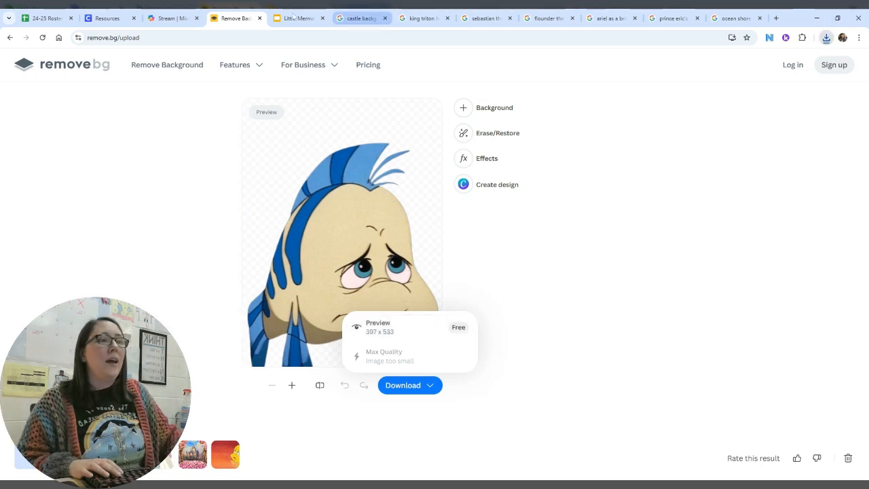
{"action": "left_click", "coordinate": [296, 18]}
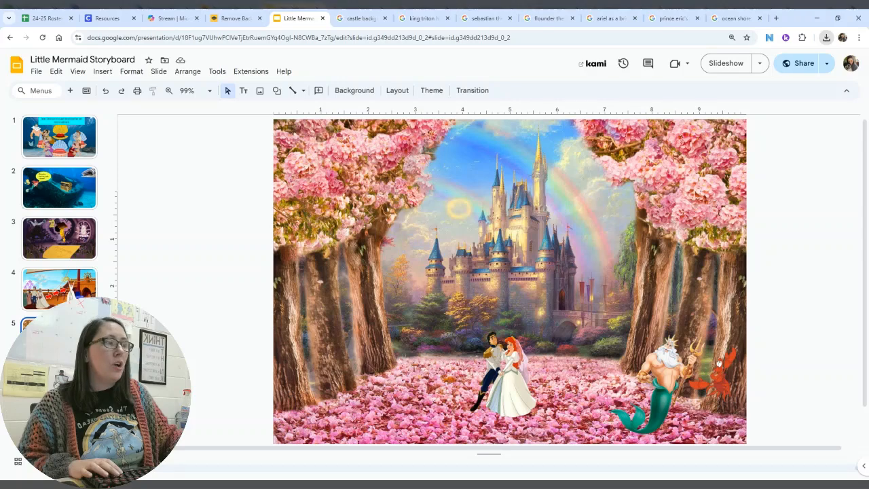
Step: Insert the background-free Flounder picture on the castle slide and shrink it to a little less than the wedding couple's height
{"action": "key", "text": "ctrl+v"}
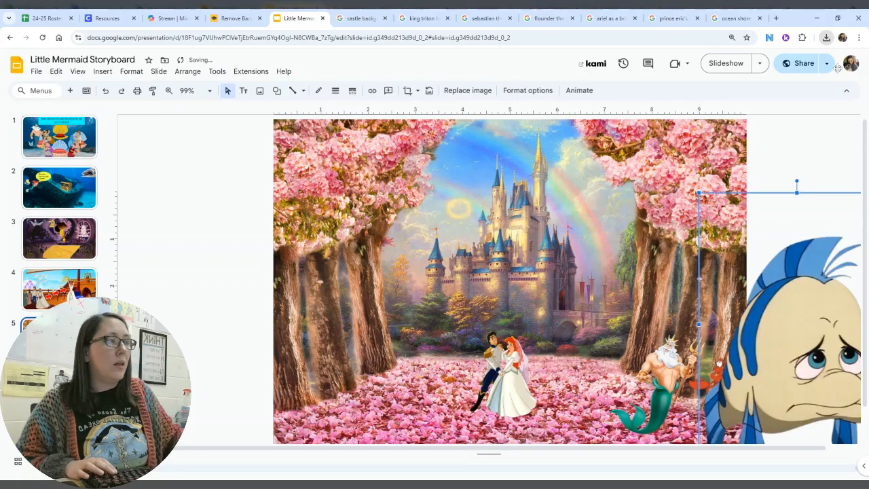
{"action": "left_click", "coordinate": [841, 161]}
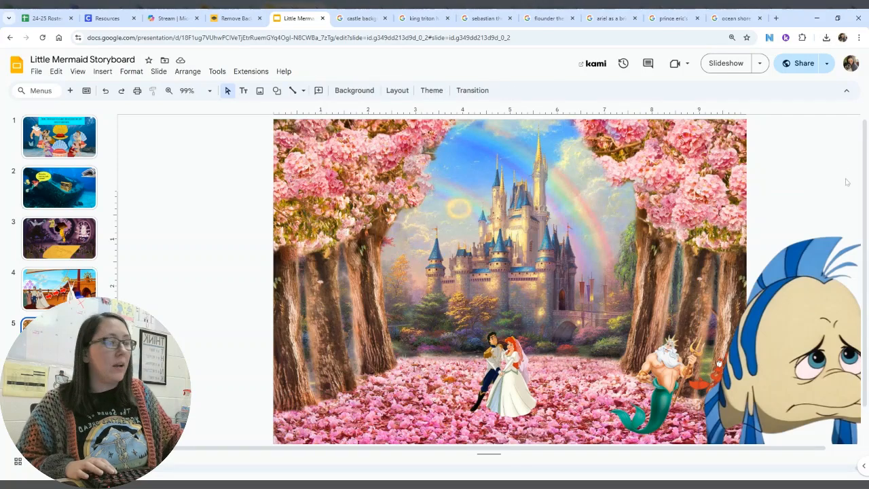
{"action": "left_click_drag", "start_coordinate": [718, 257], "coordinate": [590, 233]}
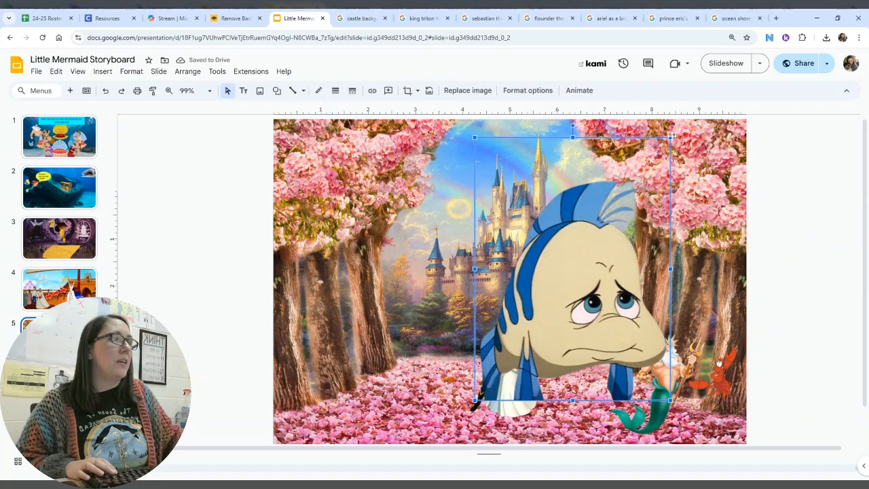
{"action": "left_click_drag", "start_coordinate": [671, 135], "coordinate": [480, 334]}
{"action": "left_click_drag", "start_coordinate": [528, 375], "coordinate": [701, 401]}
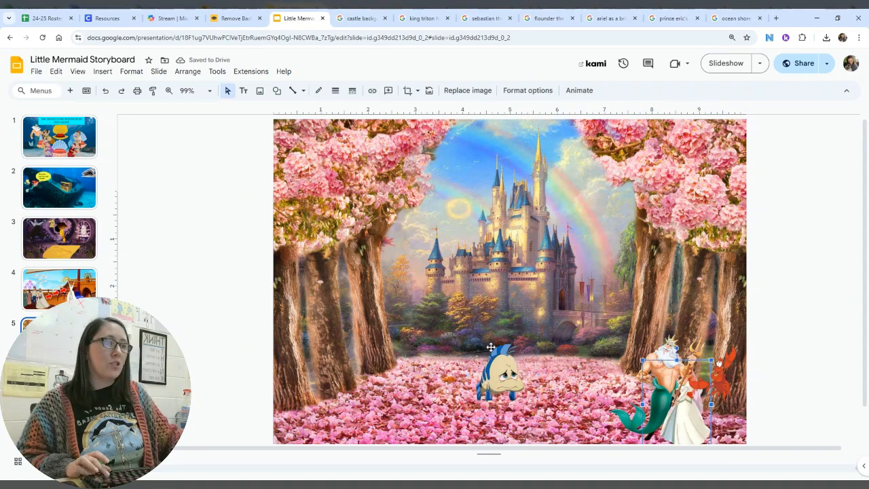
{"action": "key", "text": "ctrl+z"}
{"action": "left_click", "coordinate": [593, 319]}
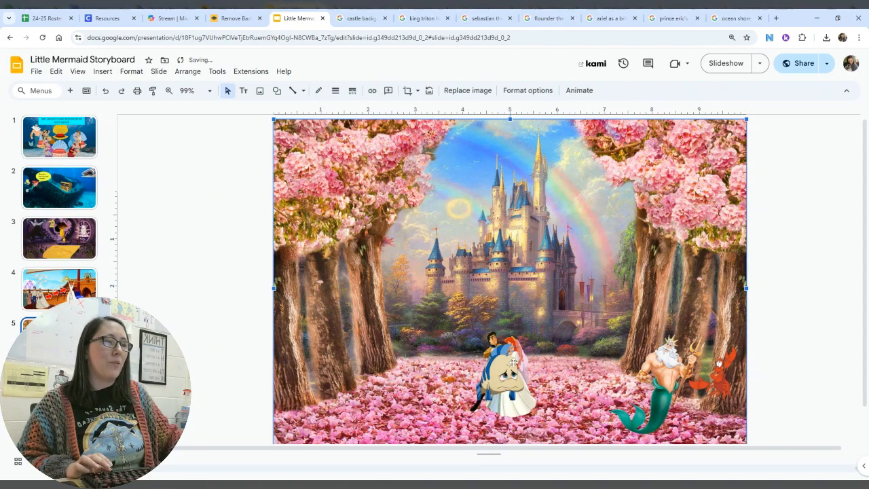
Step: Move Flounder onto the petals beside King Triton's tail and flip him horizontally to face the wedding couple
{"action": "left_click", "coordinate": [499, 366]}
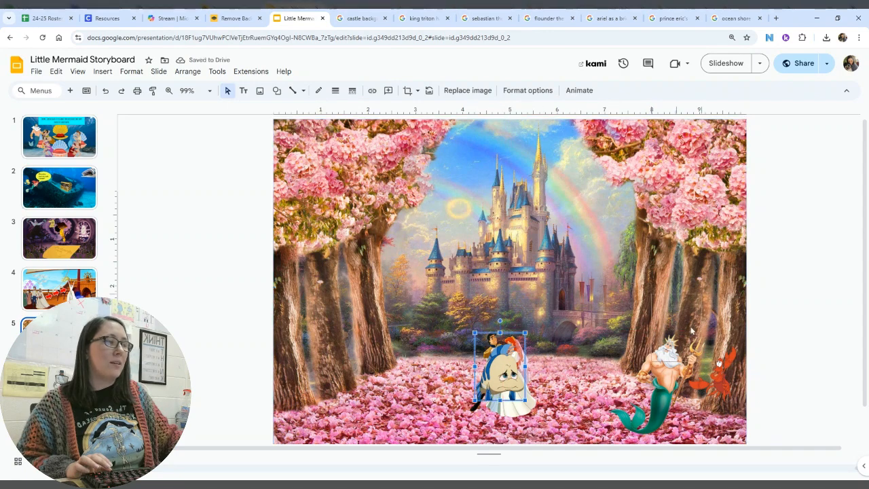
{"action": "left_click_drag", "start_coordinate": [705, 345], "coordinate": [705, 412]}
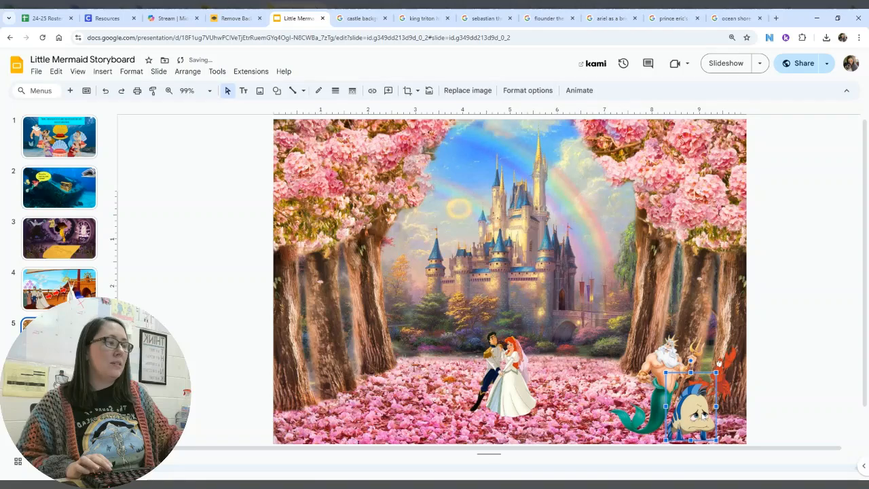
{"action": "right_click", "coordinate": [704, 412]}
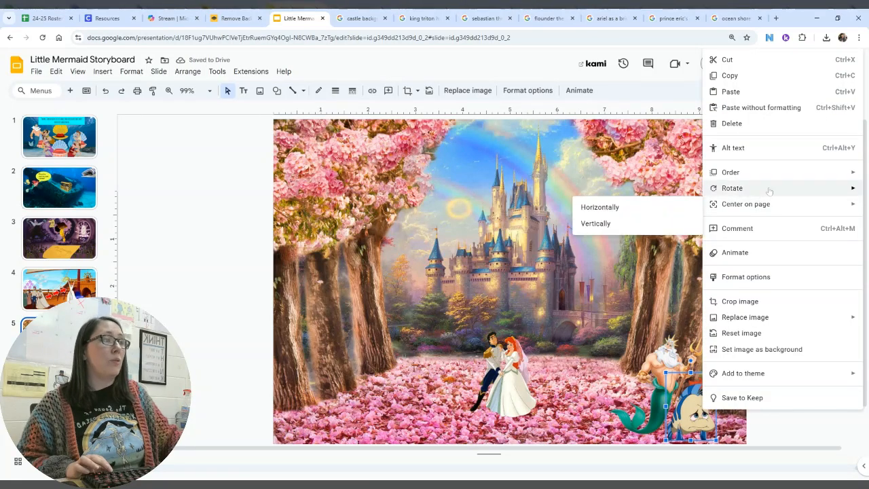
{"action": "mouse_move", "coordinate": [768, 188]}
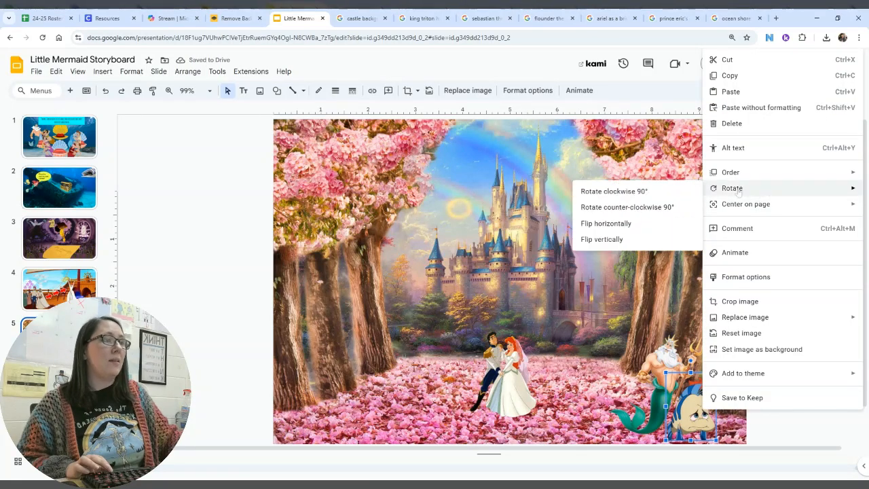
{"action": "left_click", "coordinate": [631, 230]}
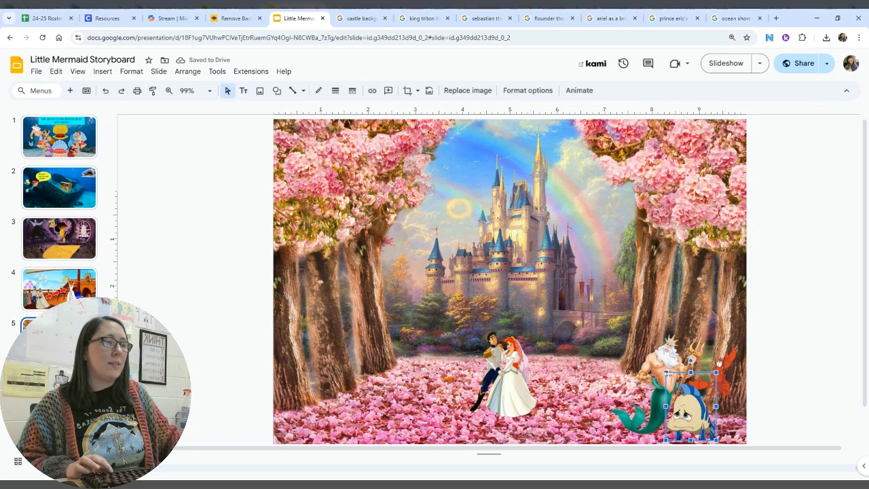
Step: Shift Flounder slightly away from King Triton's tail, raise Sebastian clear above Flounder, and deselect the pictures
{"action": "left_click_drag", "start_coordinate": [666, 372], "coordinate": [658, 362]}
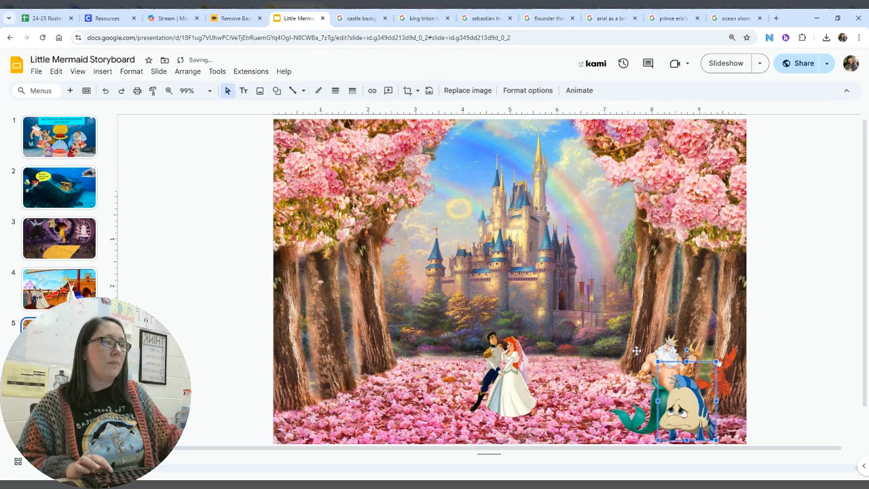
{"action": "left_click_drag", "start_coordinate": [658, 362], "coordinate": [666, 372]}
{"action": "left_click_drag", "start_coordinate": [683, 404], "coordinate": [688, 405]}
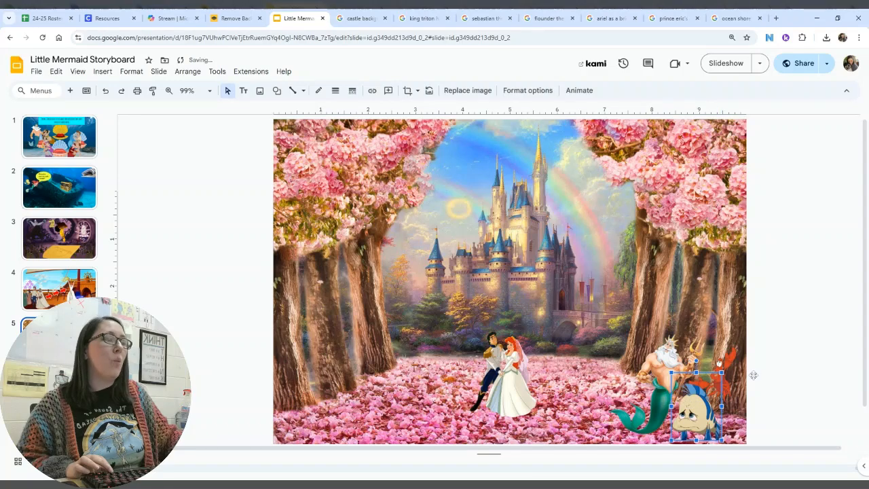
{"action": "left_click_drag", "start_coordinate": [727, 356], "coordinate": [727, 333]}
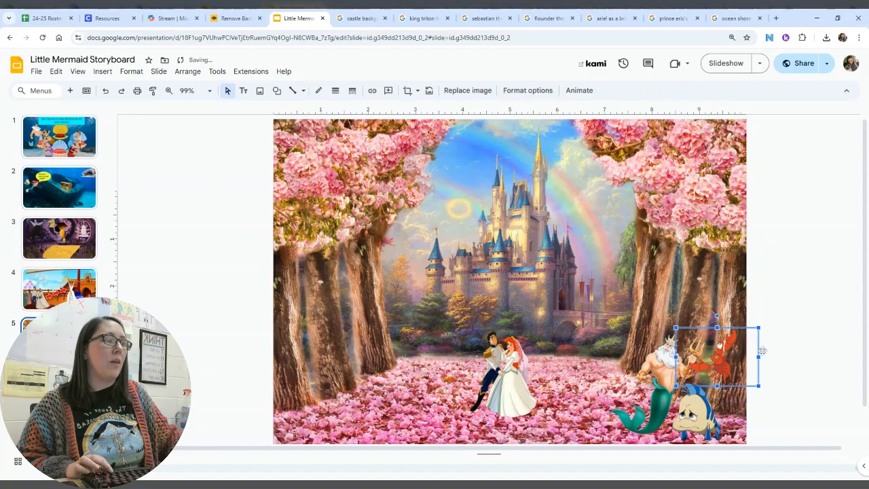
{"action": "left_click", "coordinate": [818, 335]}
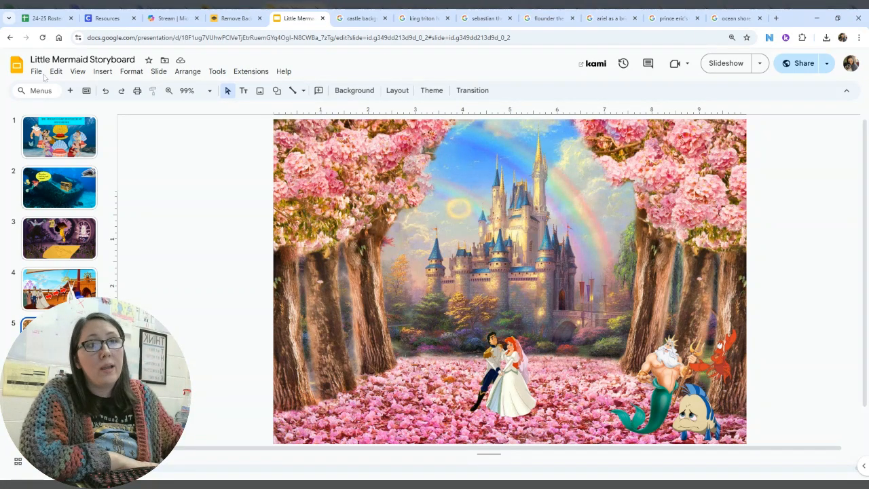
Step: Open slide 1 and view the whole theme scene with King Triton and the mermaid sisters
{"action": "left_click", "coordinate": [60, 152]}
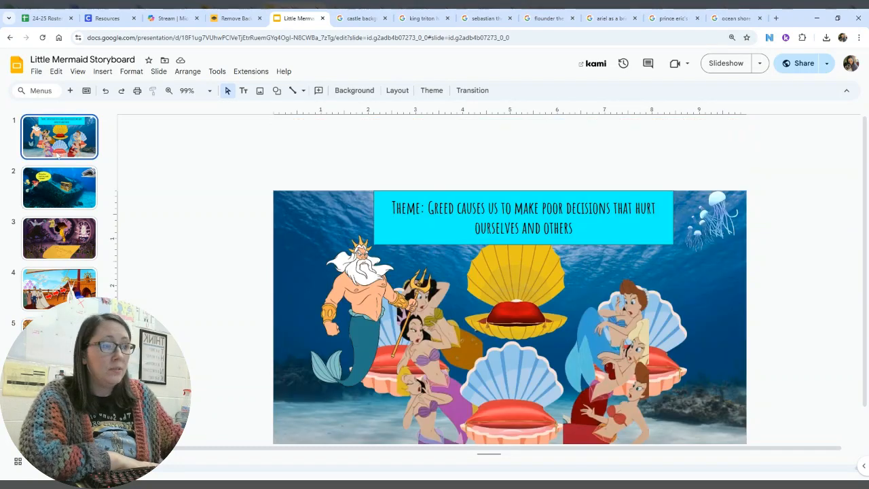
{"action": "scroll", "coordinate": [860, 301], "scroll_direction": "down", "scroll_amount": 1}
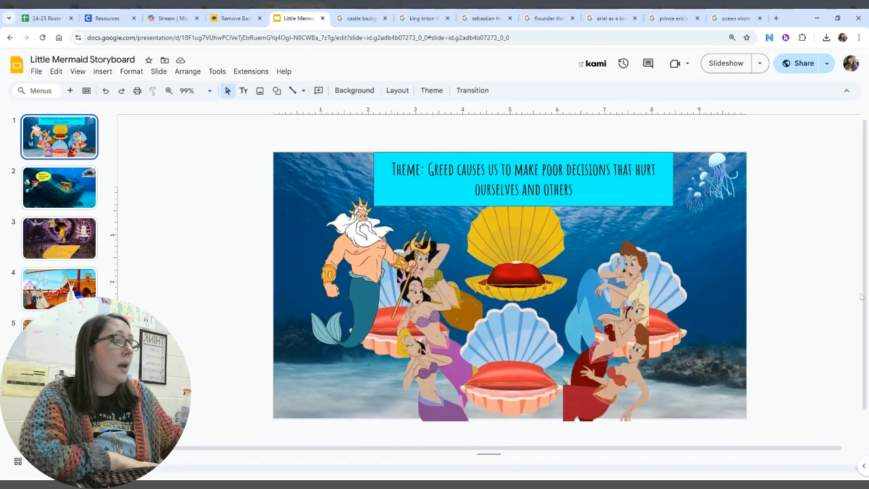